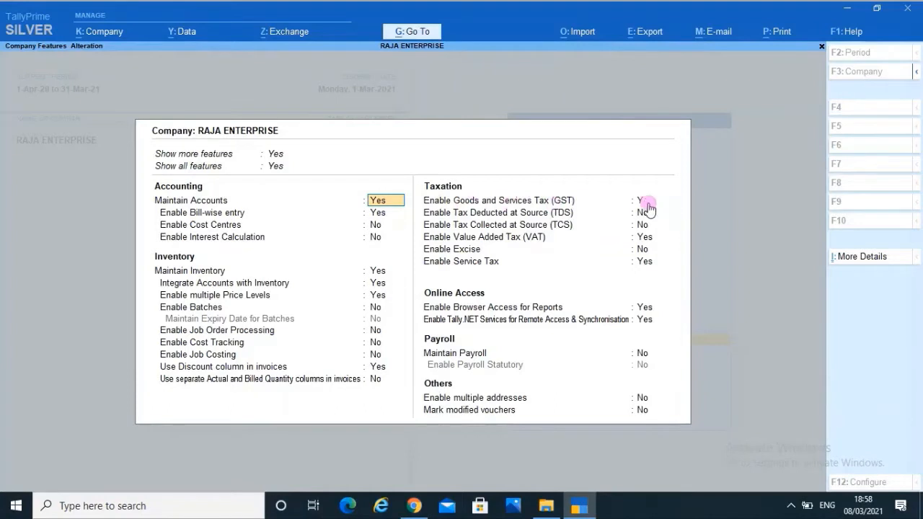
- Enable tax liability on reverse charge (purchase from unregistered dealer) in the company's GST details and save the company features
click(645, 205)
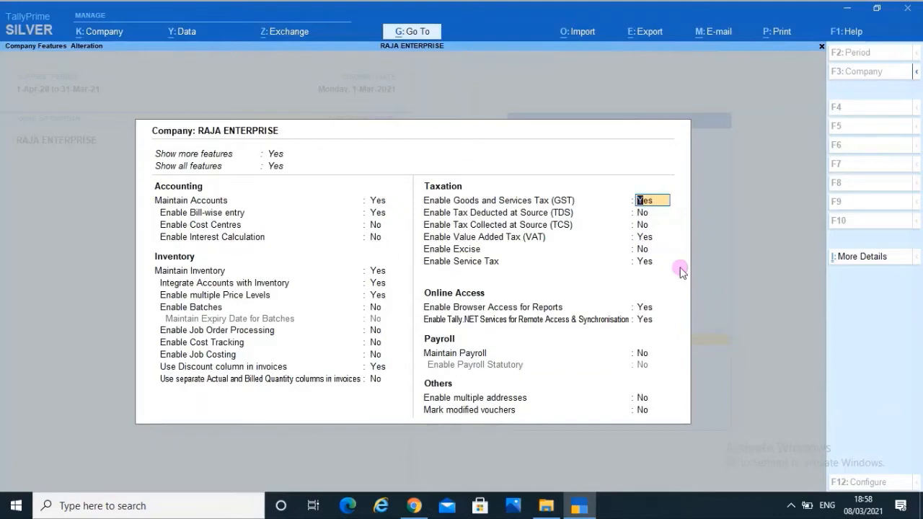
key(Return)
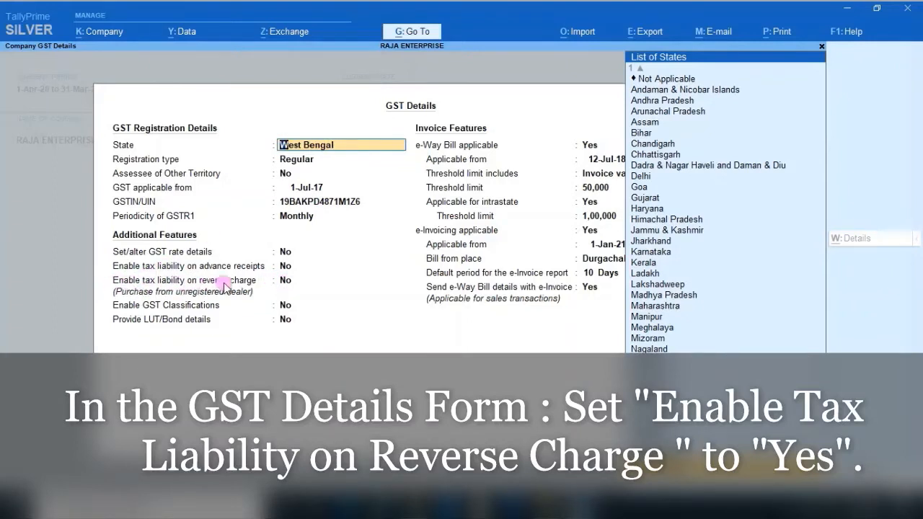
click(289, 282)
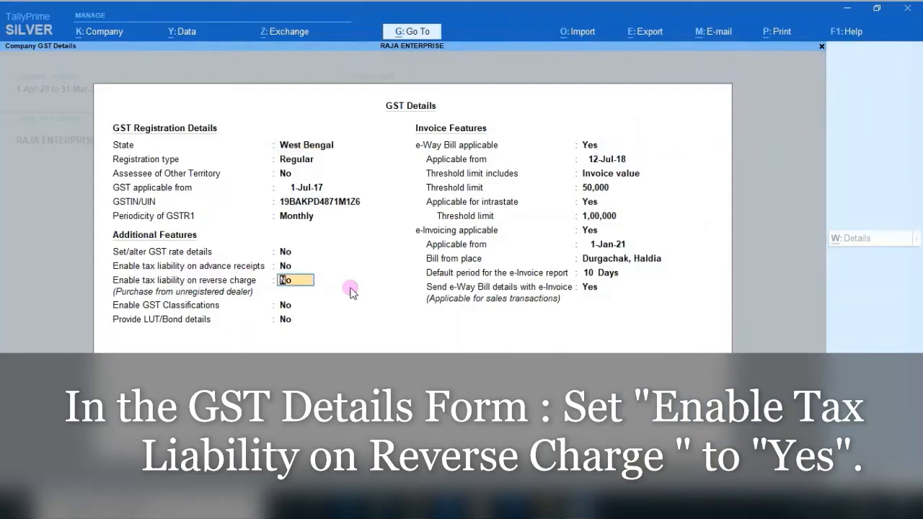
text(y)
key(Return)
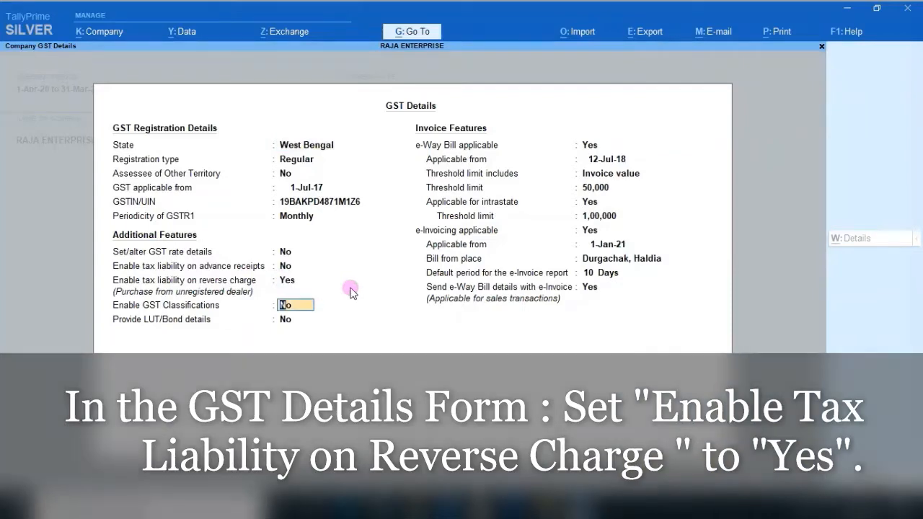
key(ctrl+a)
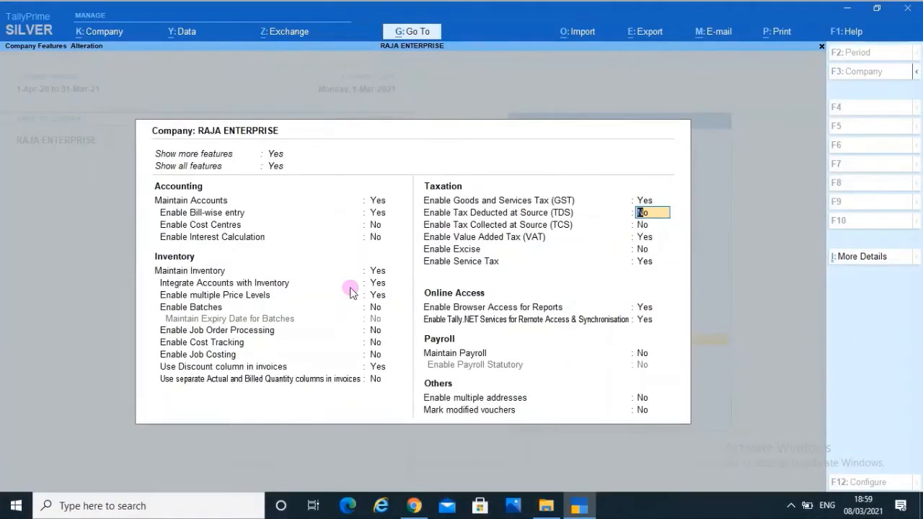
key(ctrl)
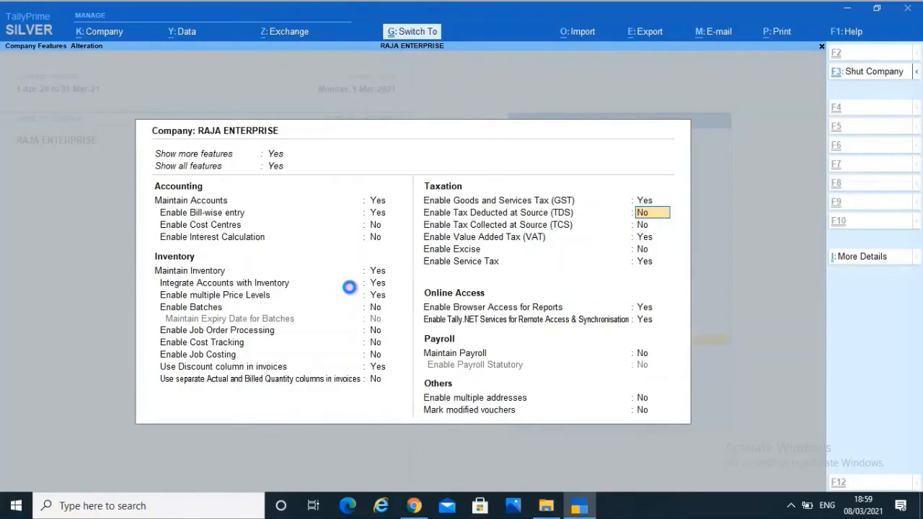
key(ctrl+a)
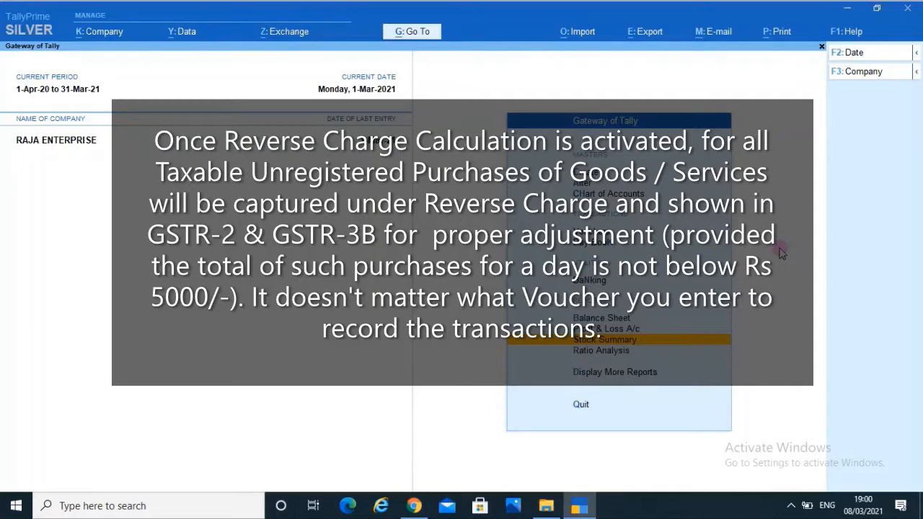
- Start a new Purchase voucher with the voucher class set to Not Applicable
key(Up)
key(Up)
key(Up)
key(Up)
key(Up)
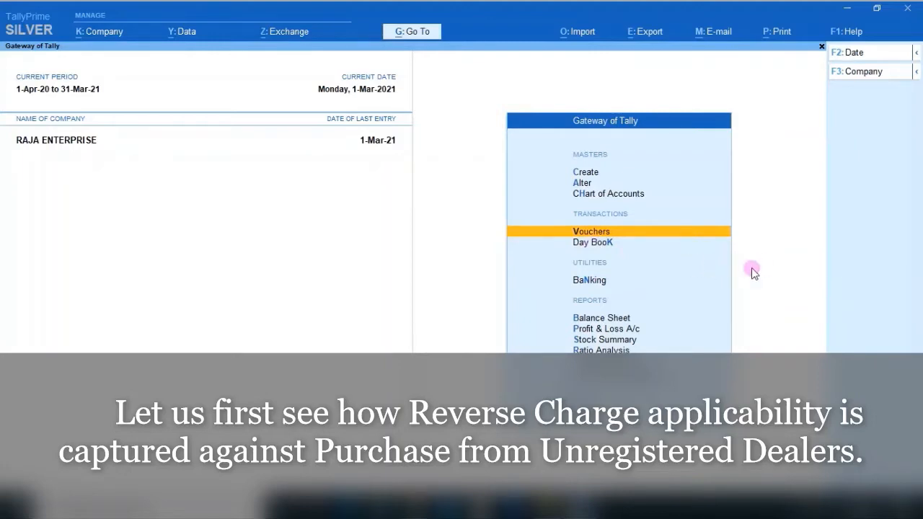
key(Return)
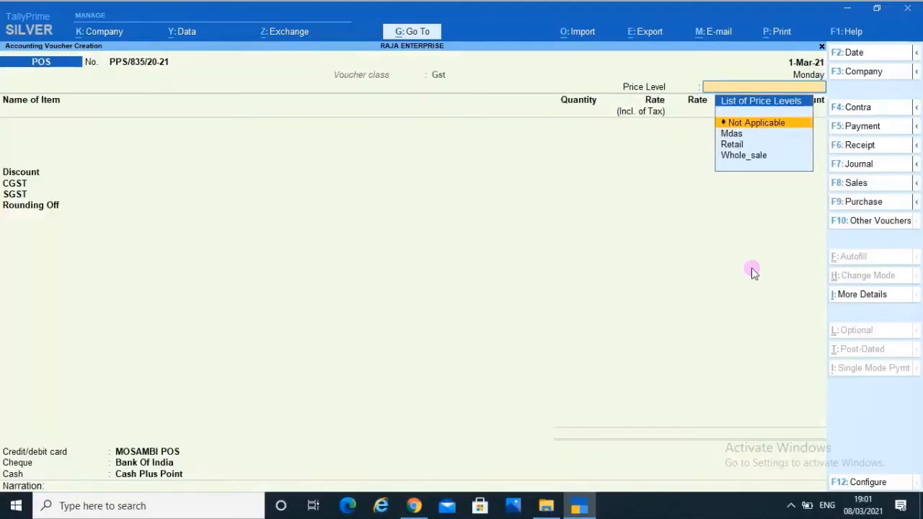
key(F9)
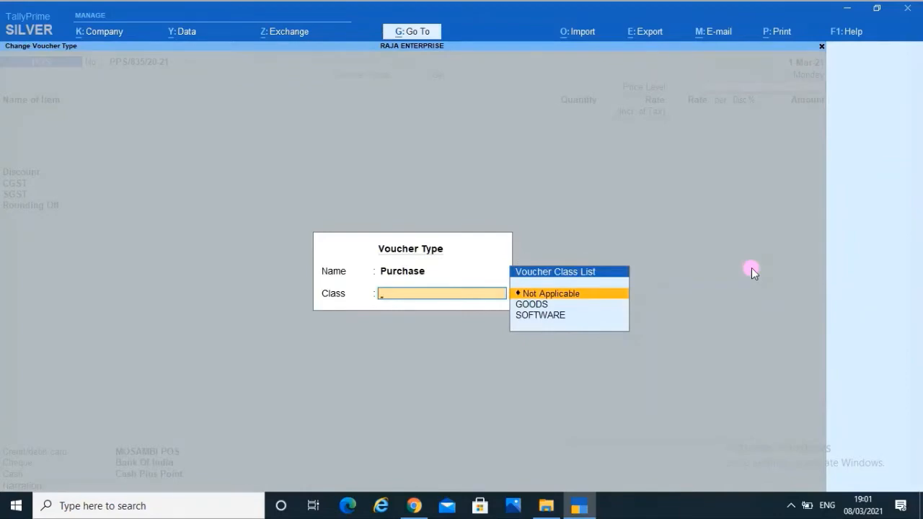
key(Return)
- Enter the supplier invoice number Cash/12 with the date 1-Mar-21 in the purchase voucher
text(Cash)
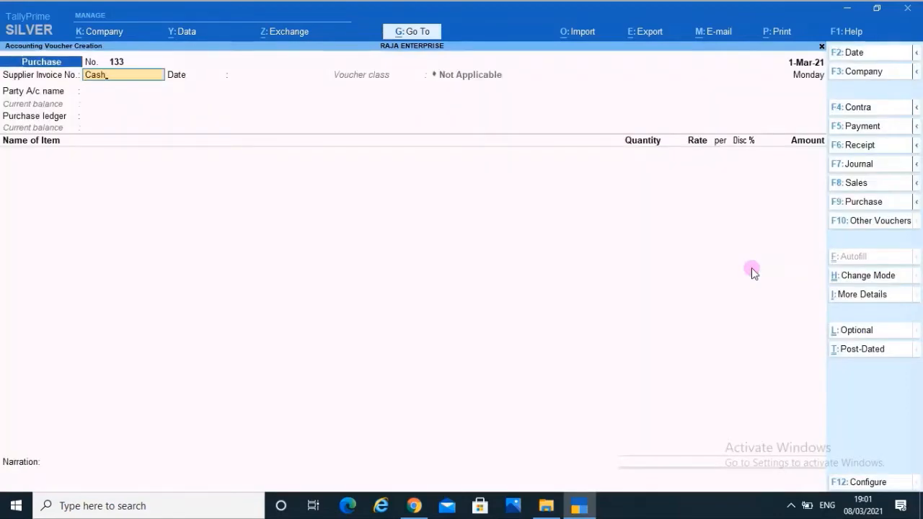
text(/12)
key(Return)
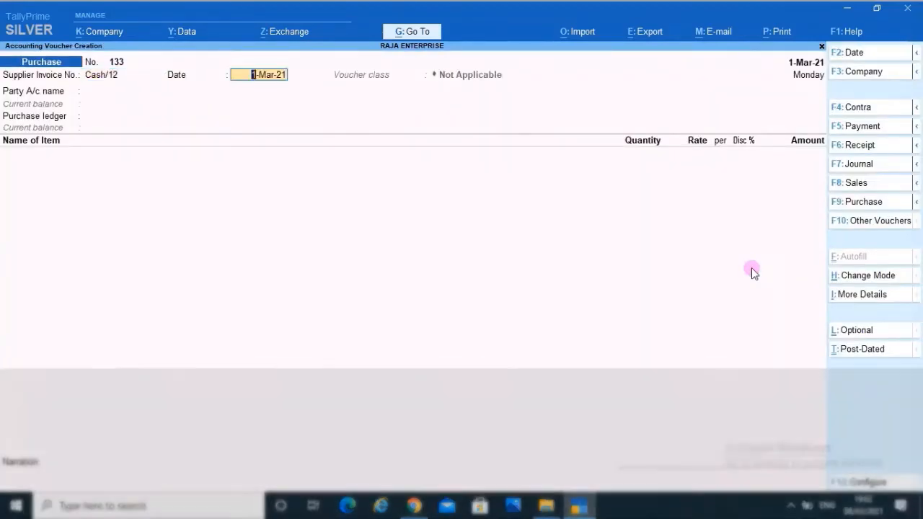
key(Return)
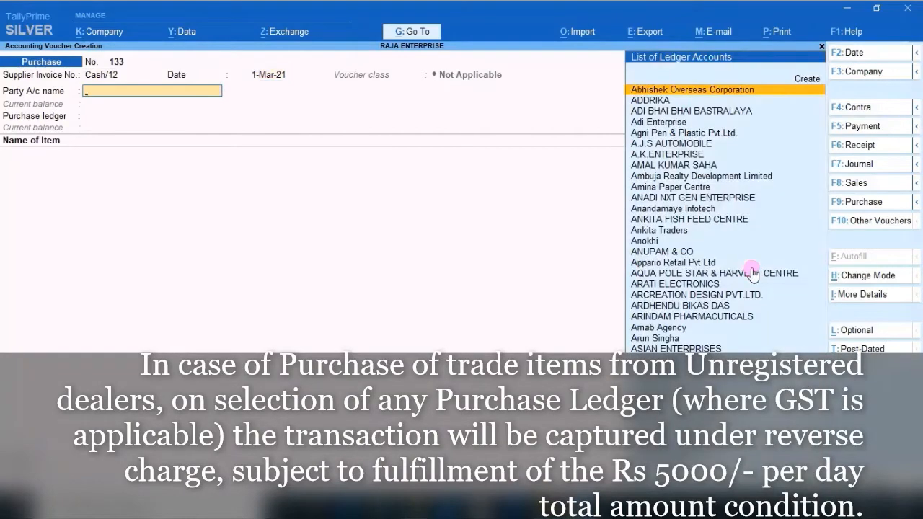
- Set the voucher's party account to Cash and its purchase ledger to Purchase Unregistered
text(Cash)
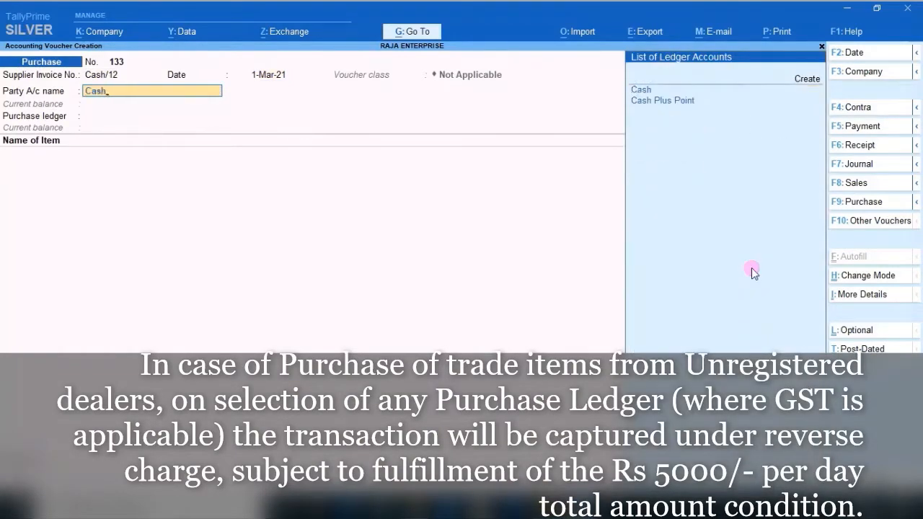
key(Return)
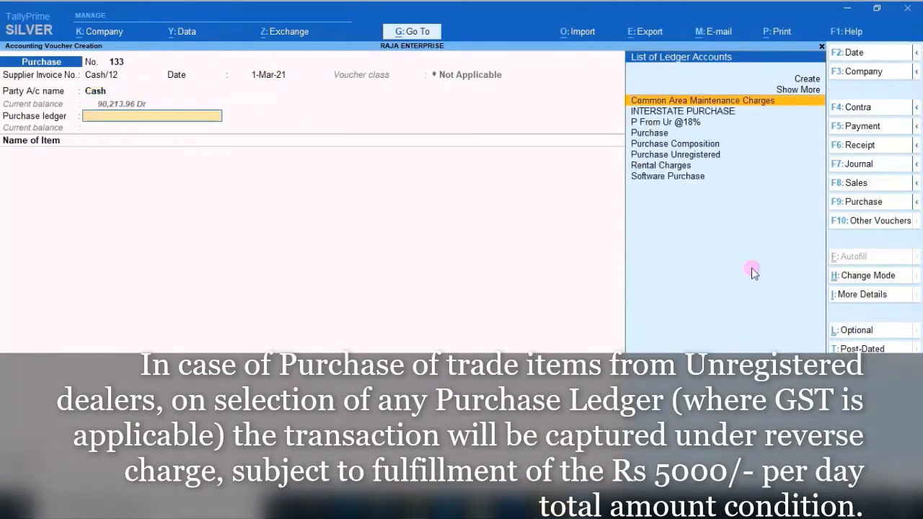
key(Down)
key(Down)
key(Down)
key(Down)
key(Down)
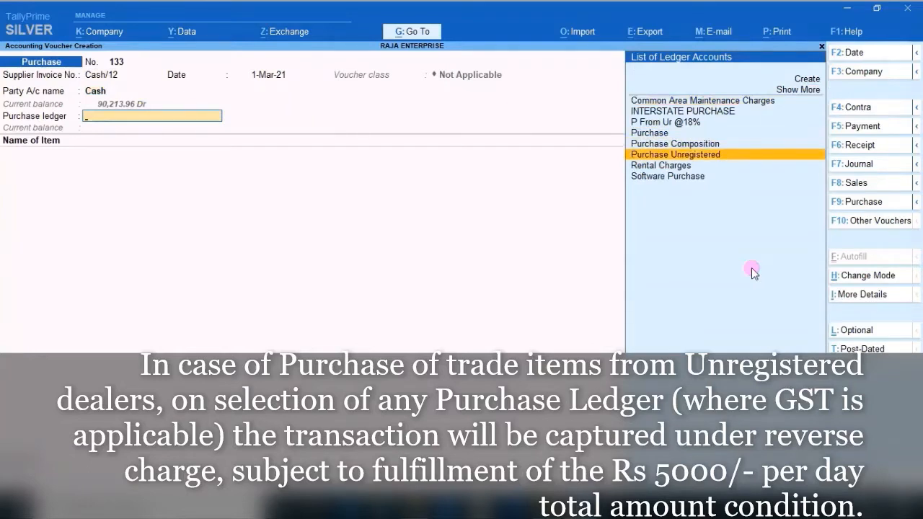
key(Return)
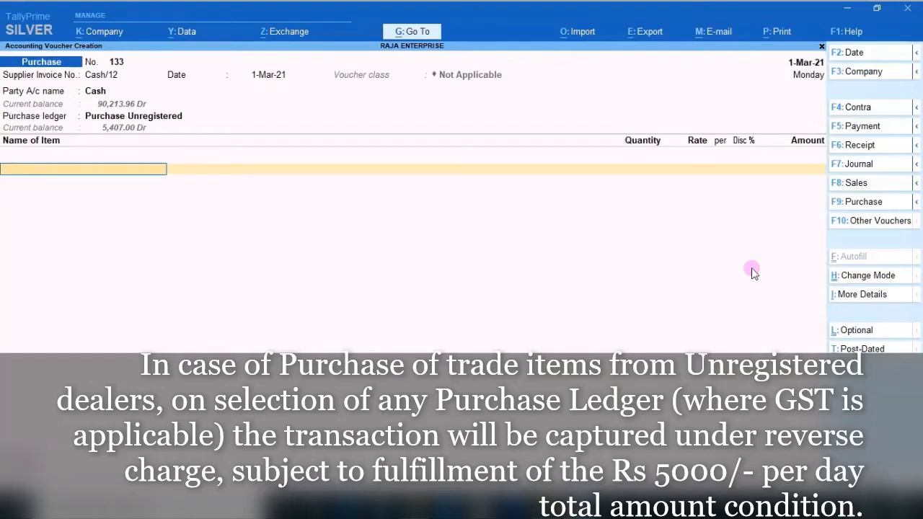
- Add the item 24 Pcs Doll House with a quantity of 20 Nos at a rate of 160.00
key(Down)
key(Down)
key(Down)
key(Down)
key(Down)
key(Down)
key(Down)
key(Return)
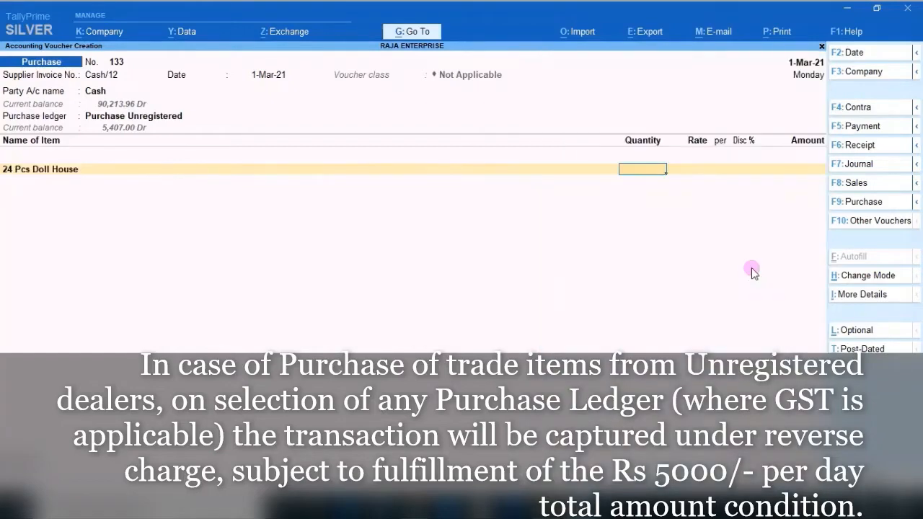
text(5)
key(Return)
key(BackSpace)
text(20)
key(Return)
key(Return)
key(Return)
key(Return)
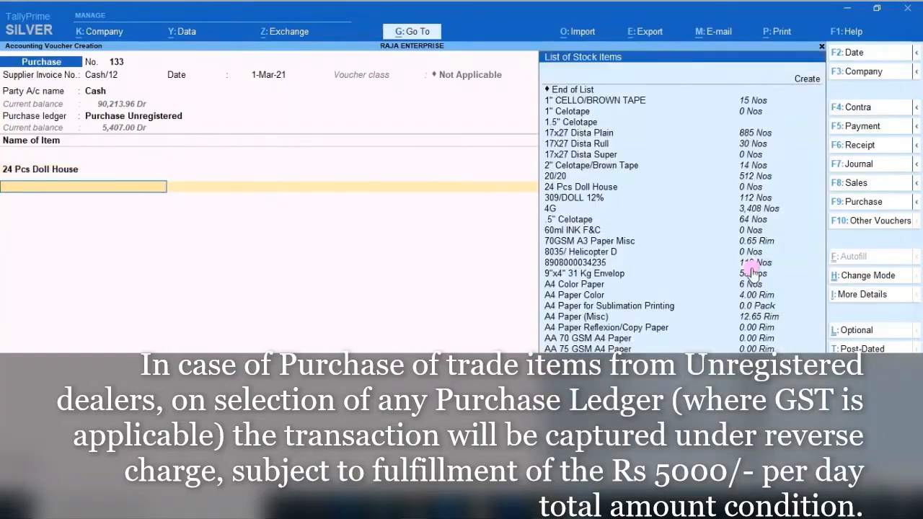
- Add the item 8035/ Helicopter D with a quantity of 10 Nos at a rate of 550.00
key(Down)
key(Down)
key(Down)
key(Down)
key(Down)
key(Down)
key(Down)
key(Down)
key(Down)
key(Down)
key(Down)
key(Down)
key(Down)
key(Down)
key(Down)
key(Return)
text(10)
key(Return)
key(Return)
key(Return)
key(Return)
key(Return)
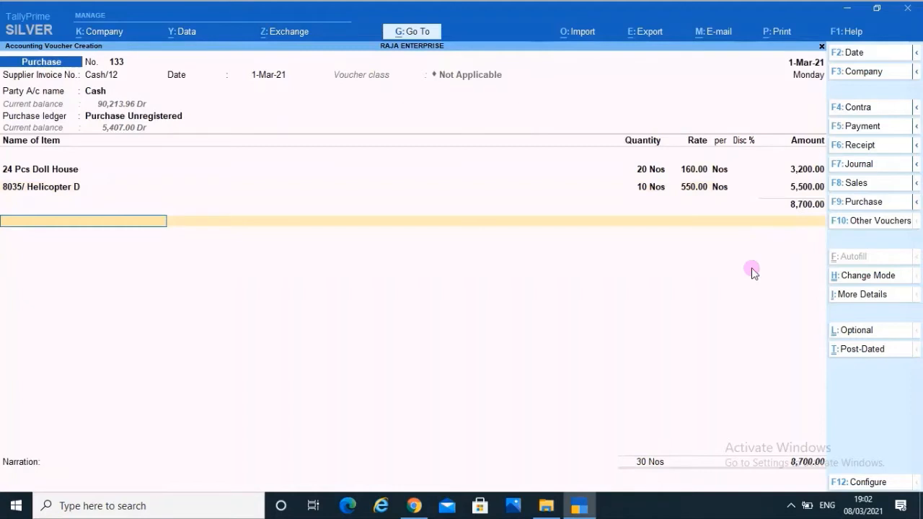
- Add a CGST line below the items, accept the purchase voucher and leave voucher entry
click(453, 316)
key(Return)
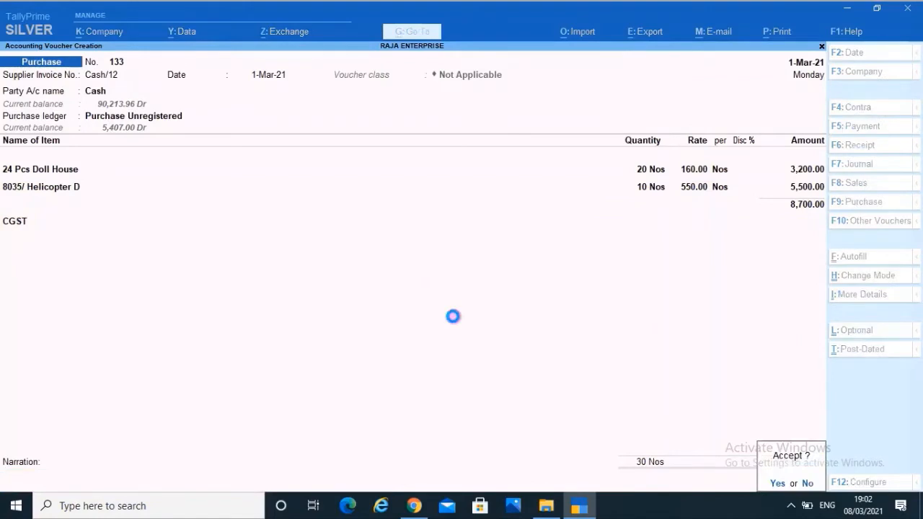
key(Return)
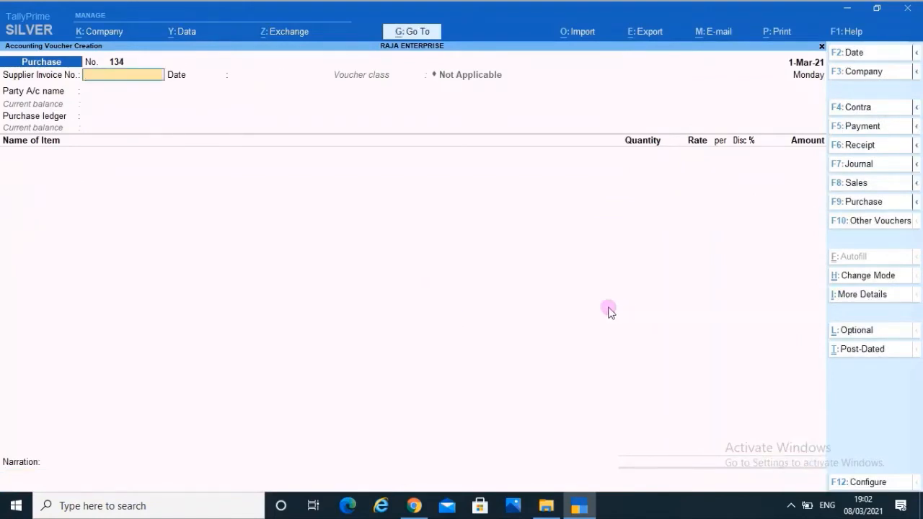
key(Escape)
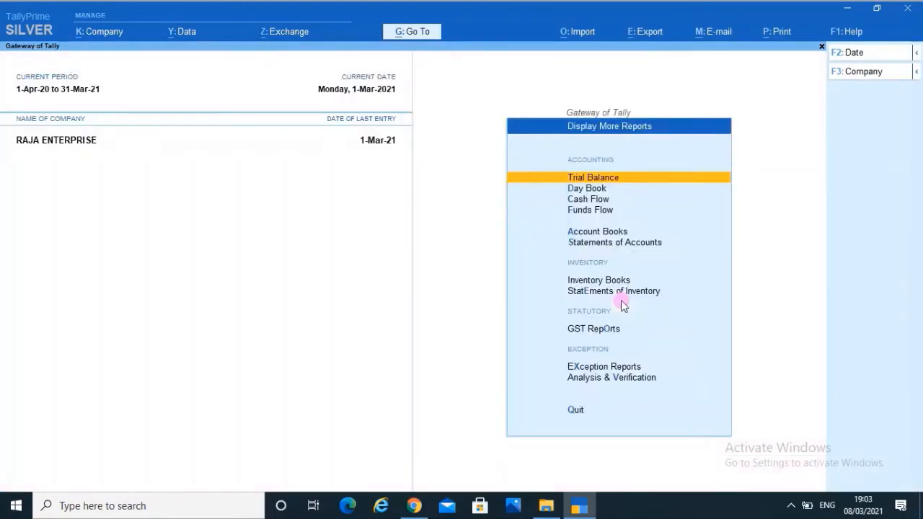
- Open the GSTR-3B report and set its period from 1-3-2021 to 31-3-2021
key(o)
key(Down)
key(Down)
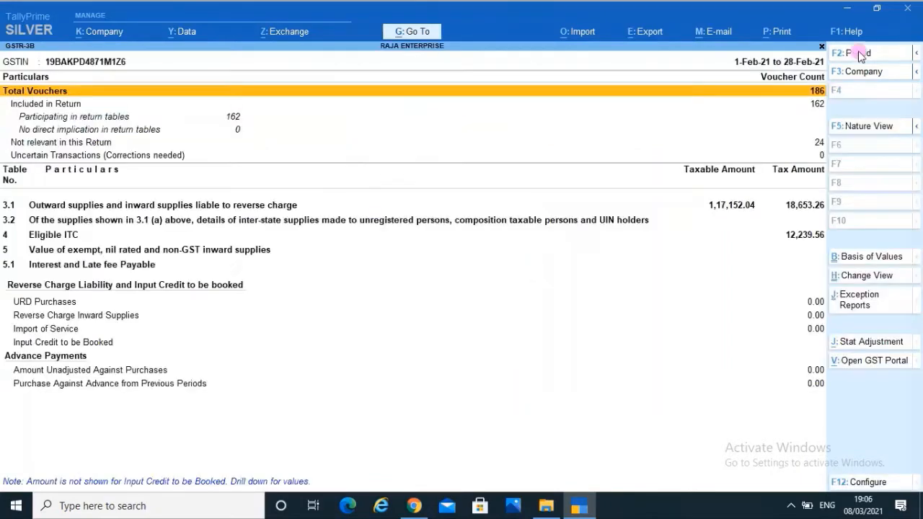
key(F2)
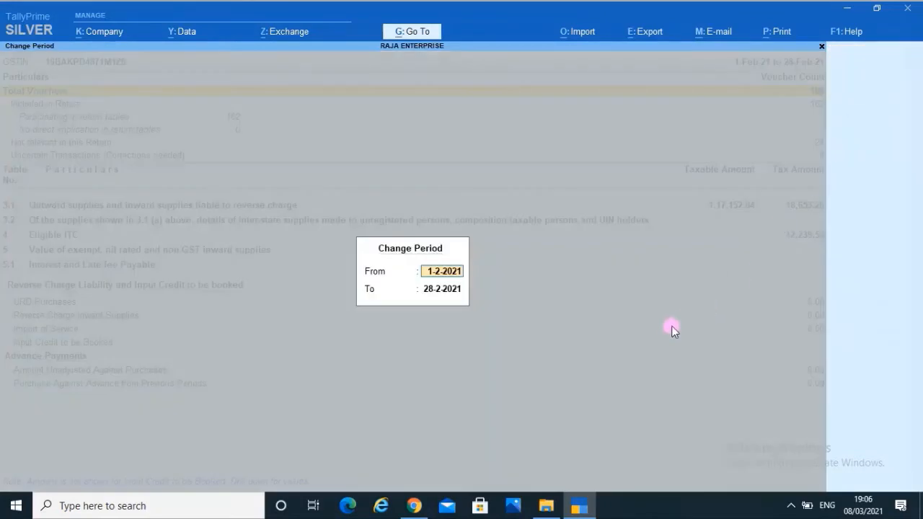
text(1-3)
key(Return)
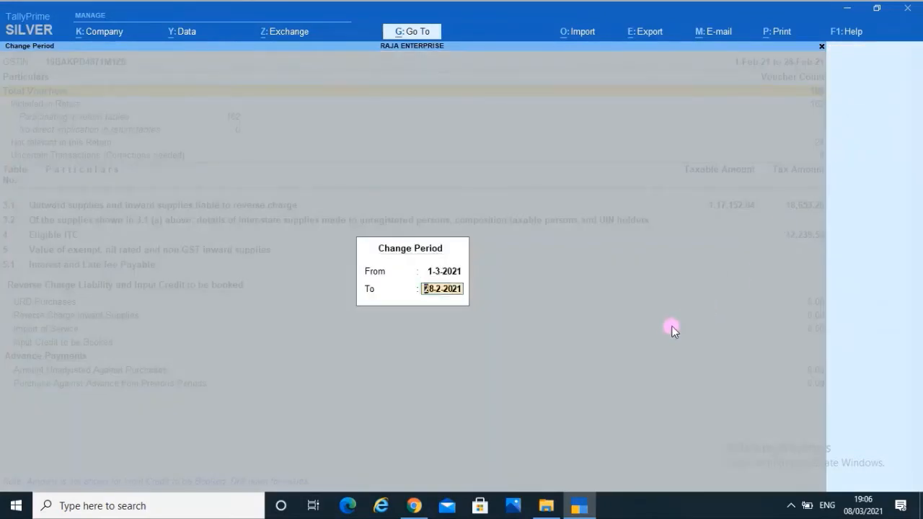
text(31/3)
key(Return)
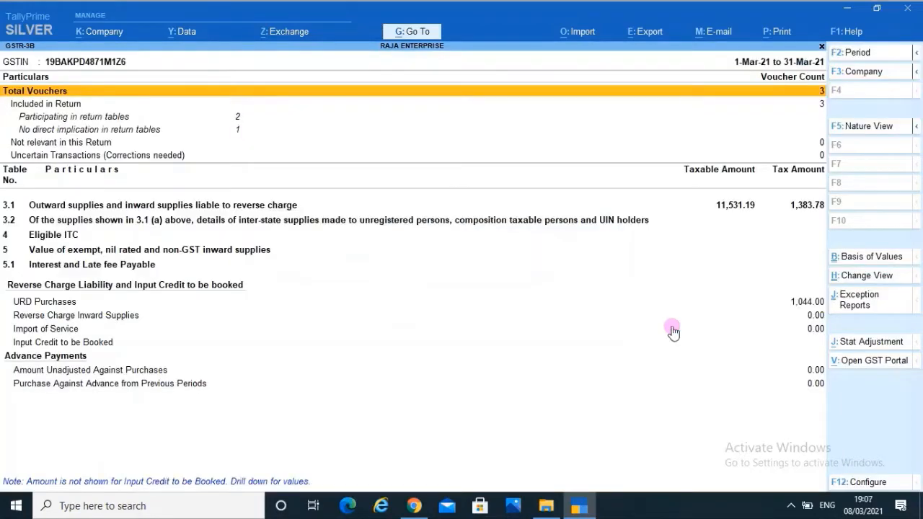
- Examine the URD Purchases details under the reverse charge liability section of GSTR-3B, and close the reports
click(796, 302)
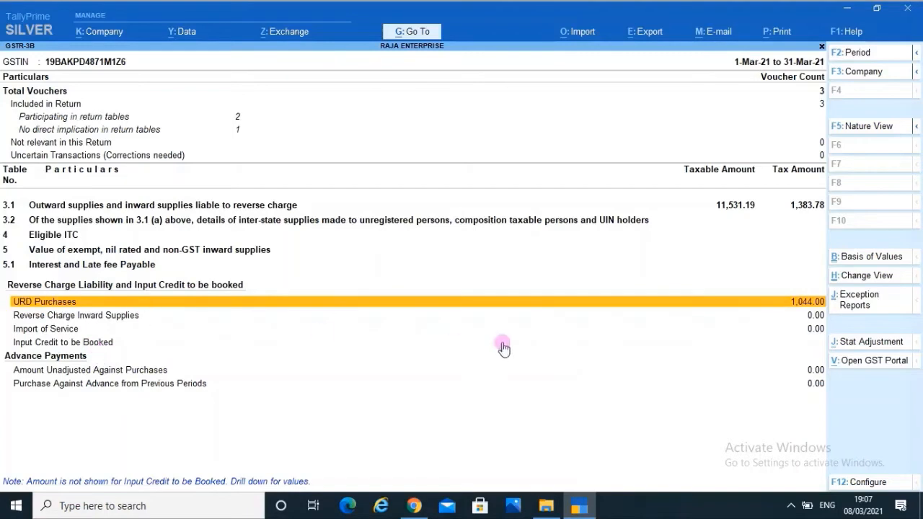
key(Return)
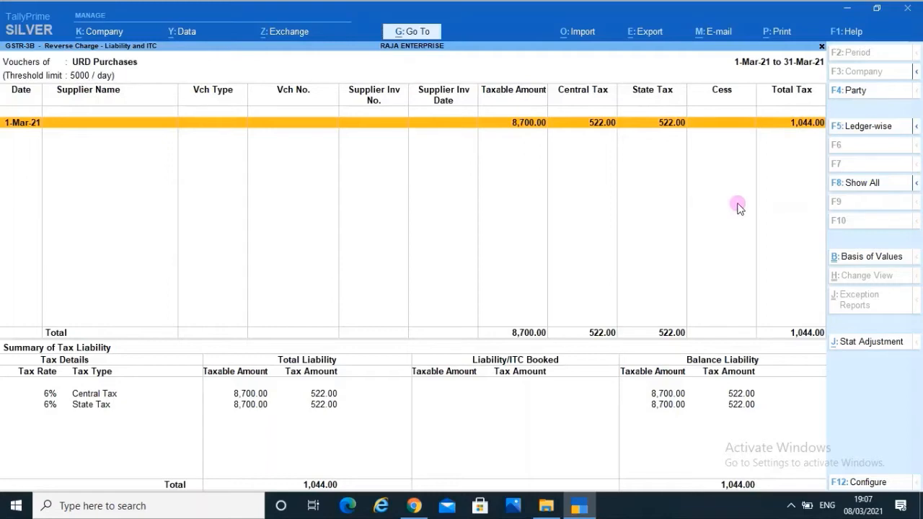
key(Escape)
key(Escape)
key(Escape)
key(Escape)
- Start another Purchase voucher dated 3-3-2021 with the supplier invoice number Cash/3
key(v)
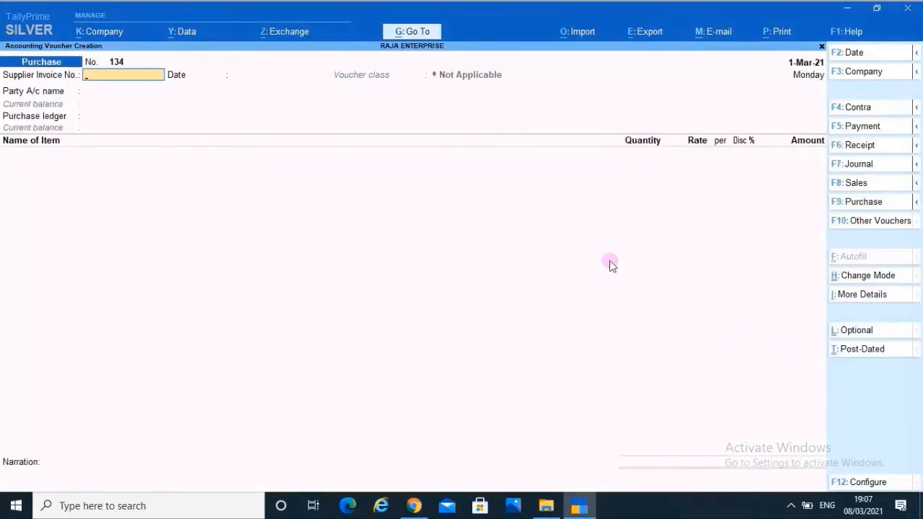
key(F2)
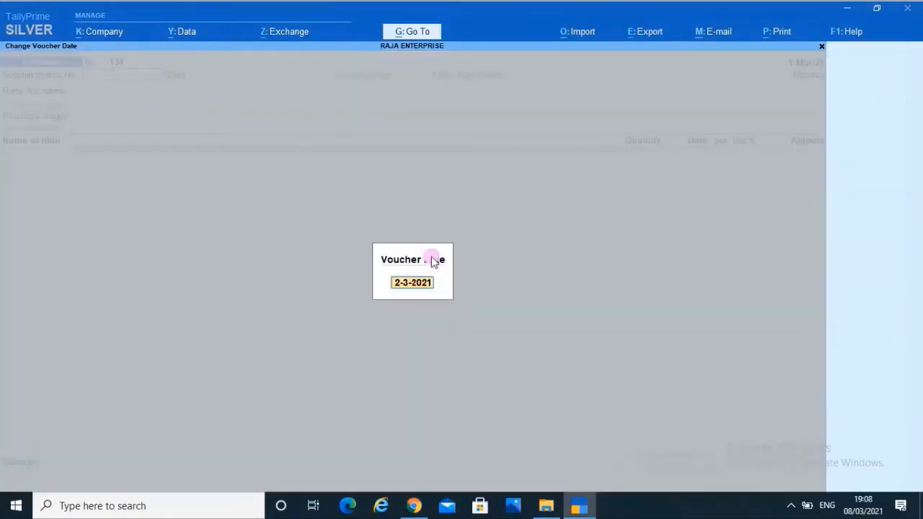
text(3-3)
key(Return)
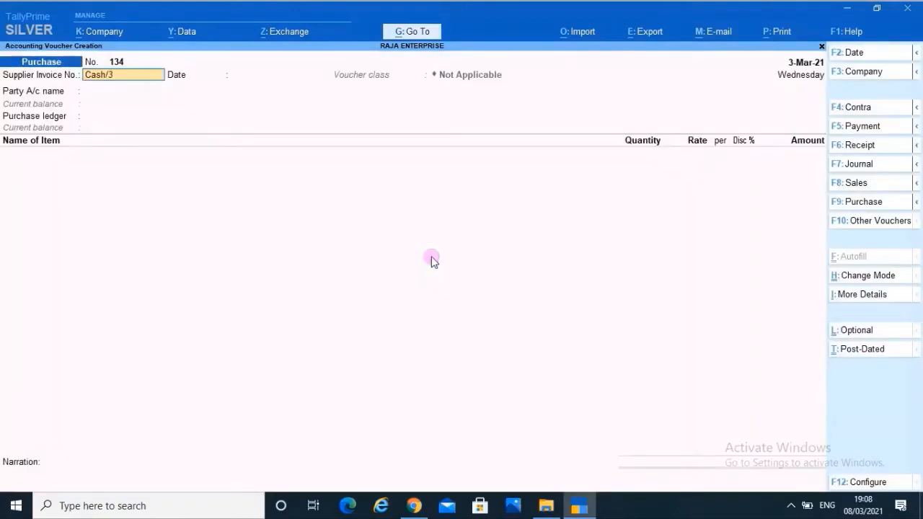
key(Return)
key(Return)
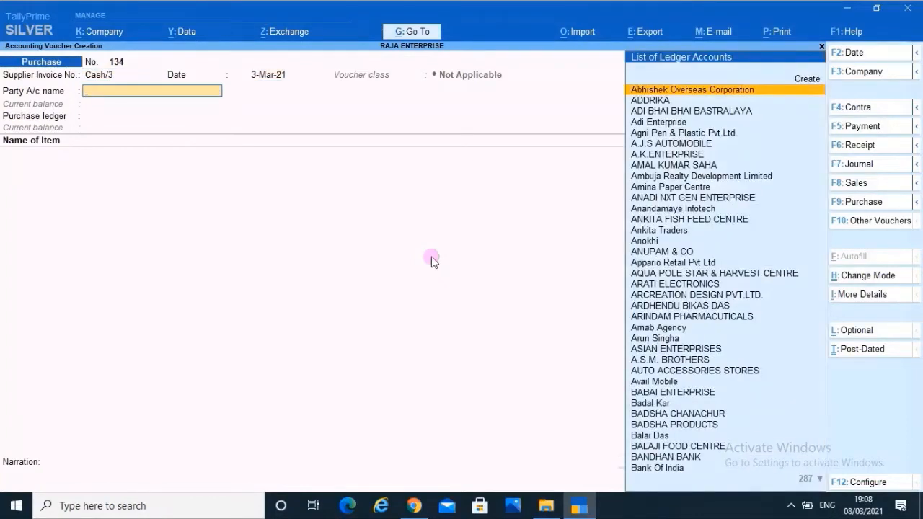
- Set the purchase voucher's party account to Cash and its purchase ledger to Purchase Unregistered
text(Cash)
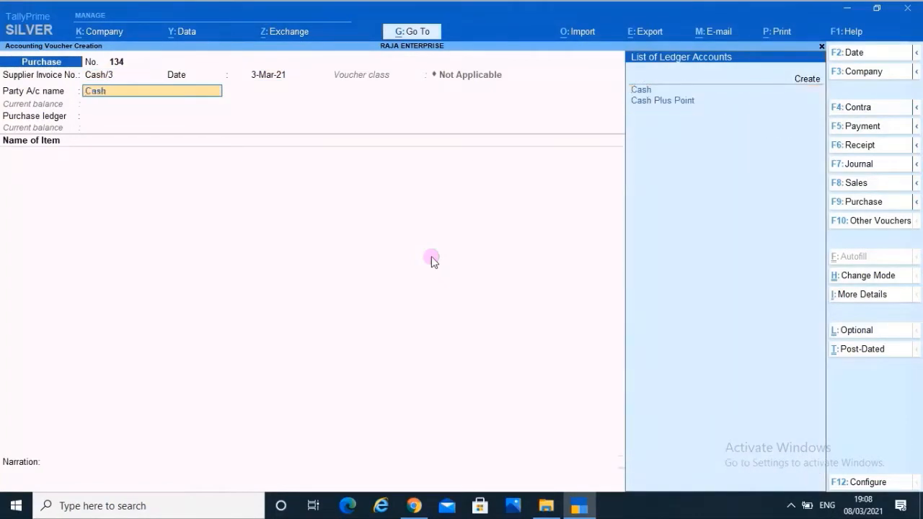
key(Return)
key(Down)
key(Down)
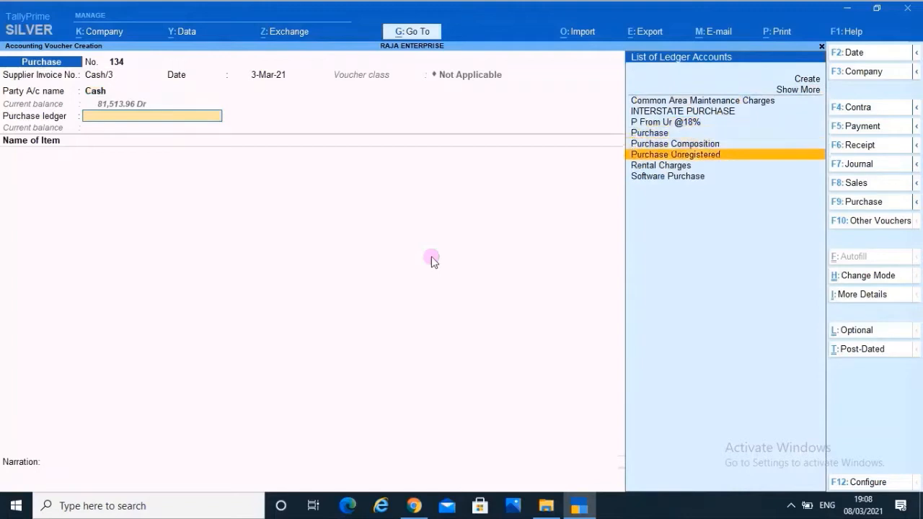
key(Return)
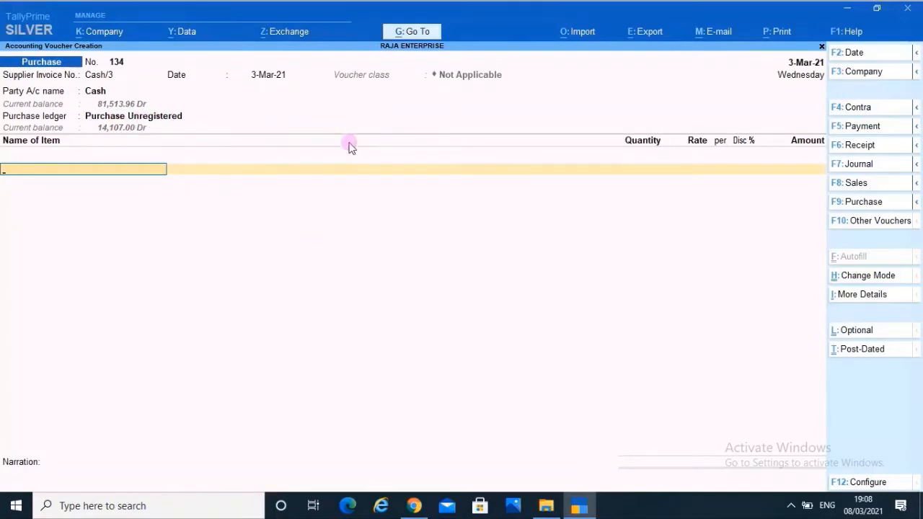
- Add the item 1" CELLO/BROWN TAPE with a quantity of 50 Nos, keeping the suggested rate
key(Down)
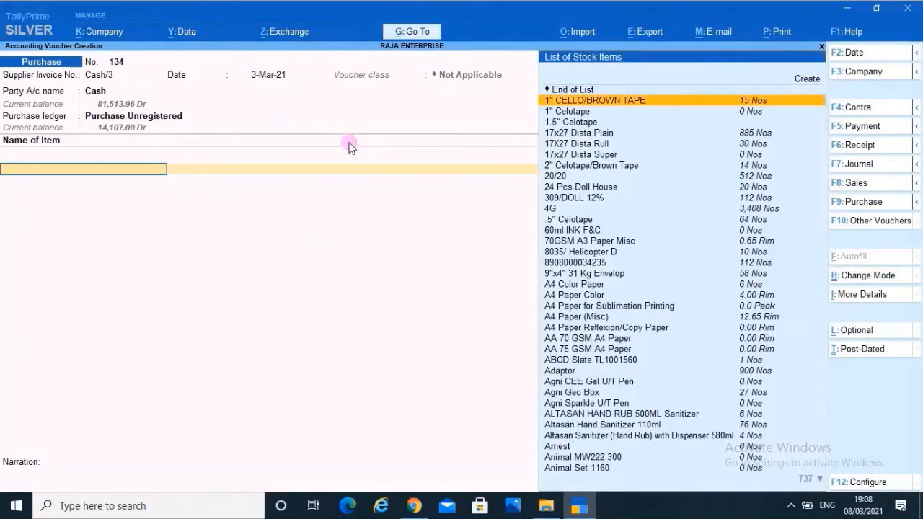
key(Return)
key(Return)
text(50)
key(Return)
key(Return)
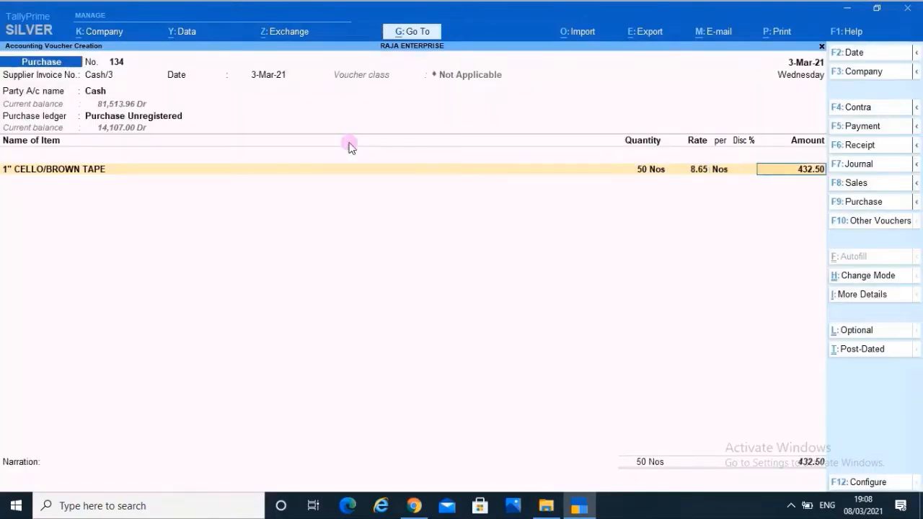
key(Return)
- Add the item 60ml INK F&C with a quantity of 20 Nos, keeping the suggested rate
key(Down)
key(Down)
key(Down)
key(Down)
key(Down)
key(Down)
key(Down)
key(Down)
key(Down)
key(Down)
key(Down)
key(Down)
key(Down)
key(Down)
key(Return)
text(20)
key(Return)
key(Return)
key(Return)
key(Return)
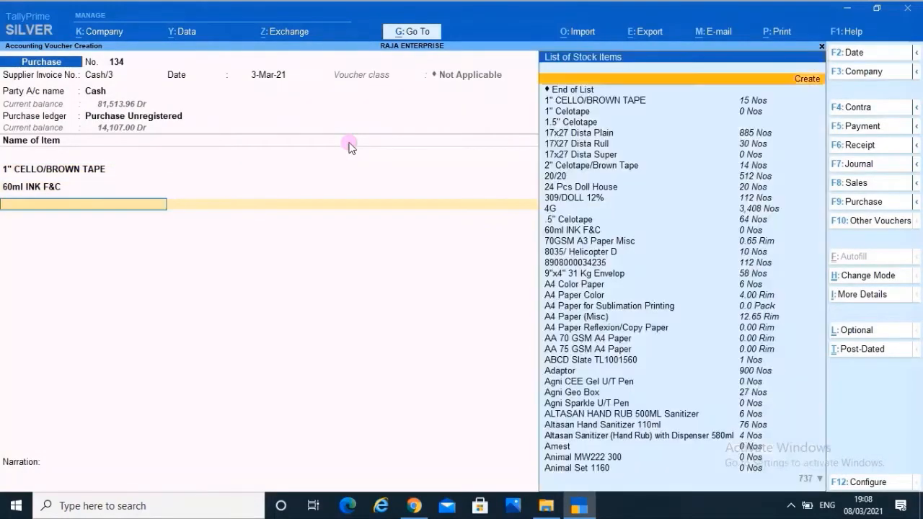
- Add the item A4 Color Paper with a quantity of 100 Nos, keeping the suggested rate
key(Down)
key(Down)
key(Down)
key(Down)
key(Down)
key(Down)
key(Down)
key(Down)
key(Down)
key(Down)
key(Down)
key(Down)
key(Down)
key(Down)
key(Down)
key(Down)
key(Down)
key(Down)
key(Down)
key(Return)
text(2)
key(Return)
key(BackSpace)
text(200)
key(Return)
key(Return)
key(BackSpace)
key(BackSpace)
key(Up)
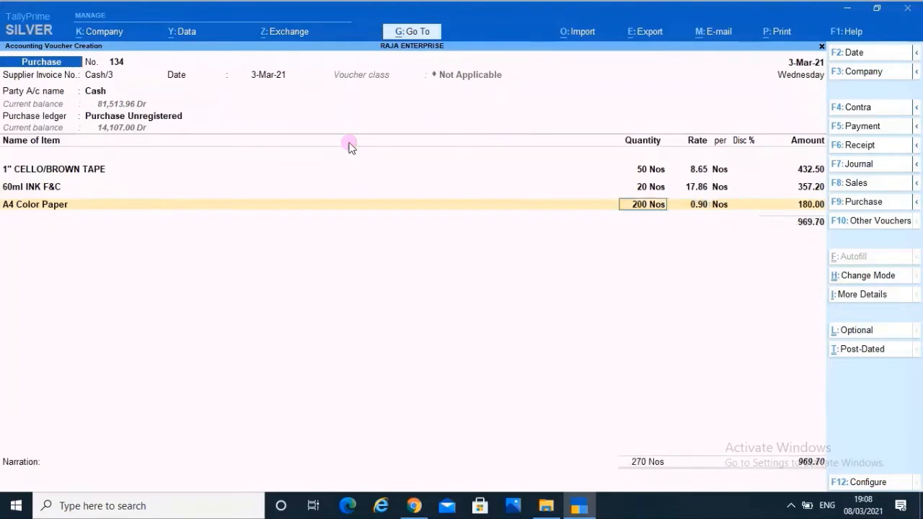
text(100)
key(Return)
key(Return)
key(Return)
key(Return)
key(Return)
- Finish the item list, add a Rounding Off line of .5 and accept the purchase voucher
key(Return)
key(Return)
key(Return)
key(Return)
key(Return)
text(ro)
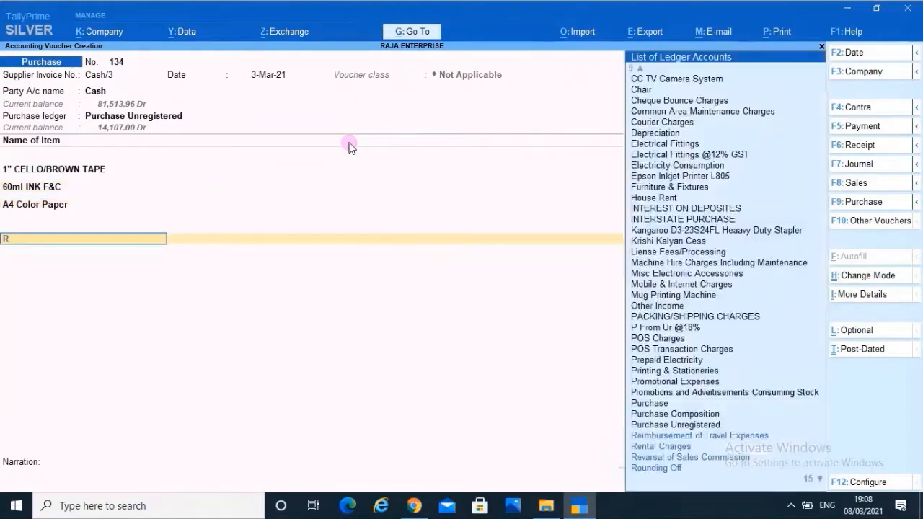
key(Return)
text(.5)
key(Return)
key(Return)
key(Return)
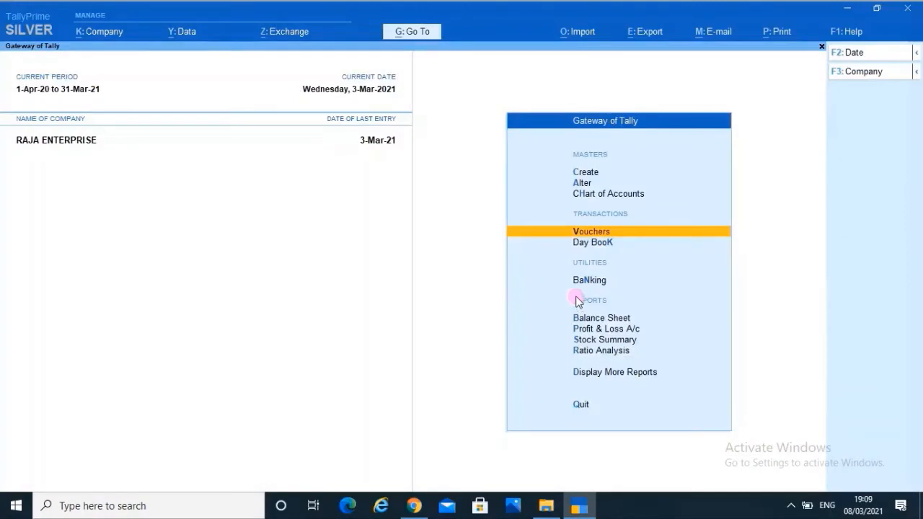
- Open GSTR-3B for 1-3-2021 to 31-3-2021, check the URD Purchases line and close the report
key(d)
key(g)
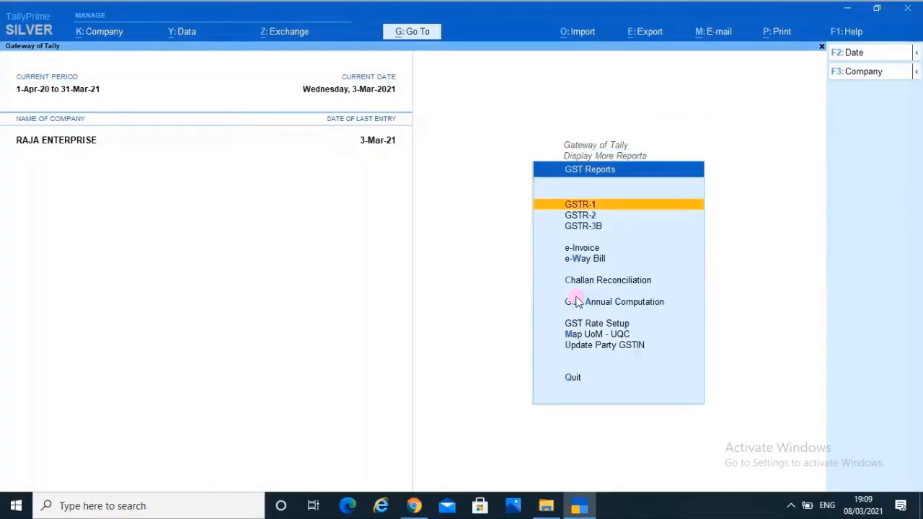
key(3)
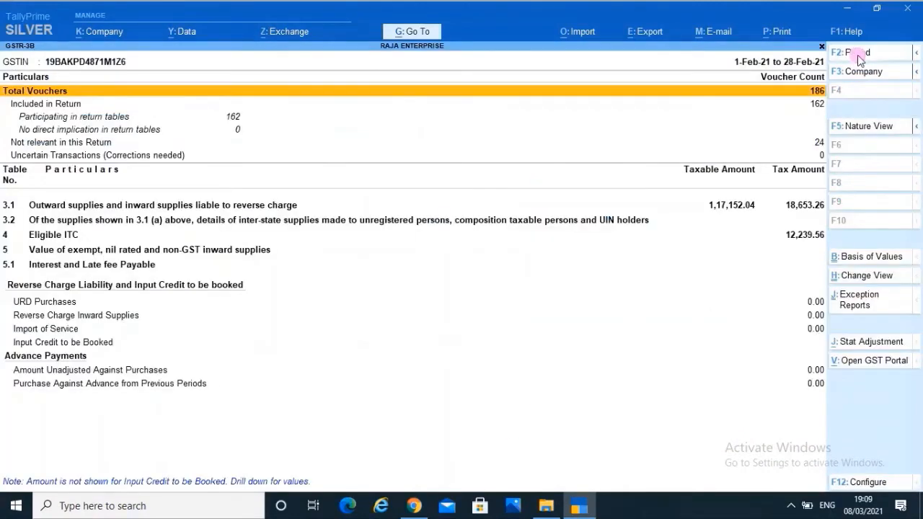
click(858, 56)
text(1-3)
key(Return)
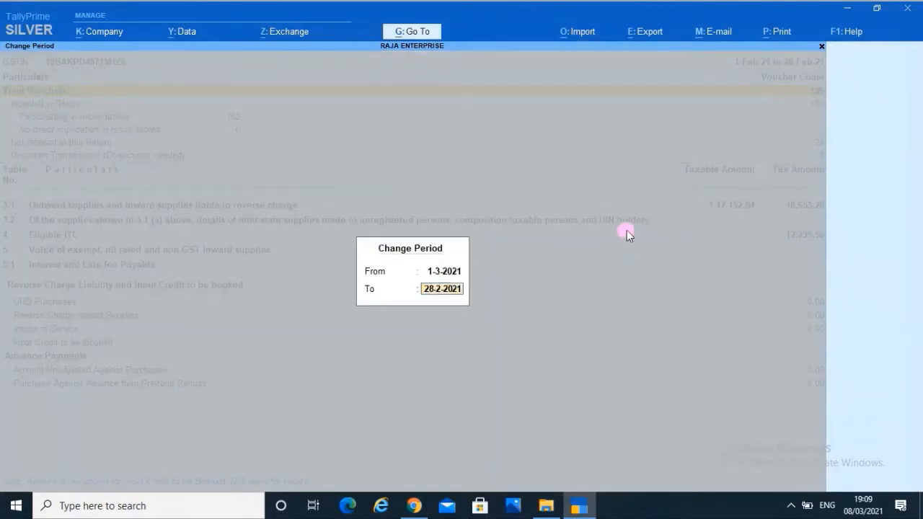
text(31/3)
key(Return)
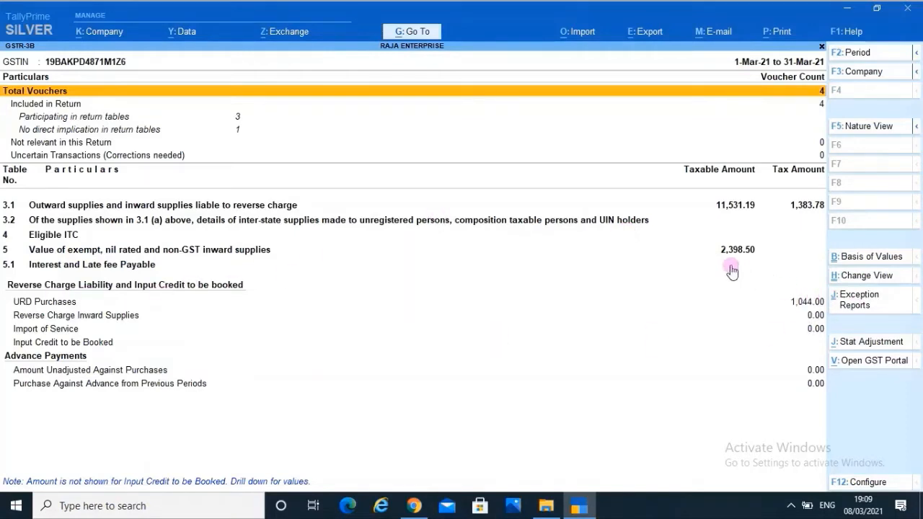
click(797, 303)
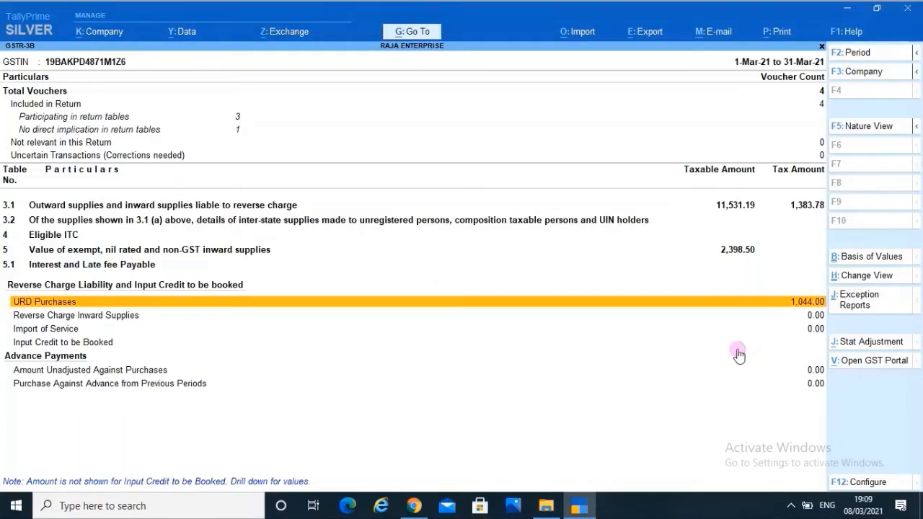
key(Escape)
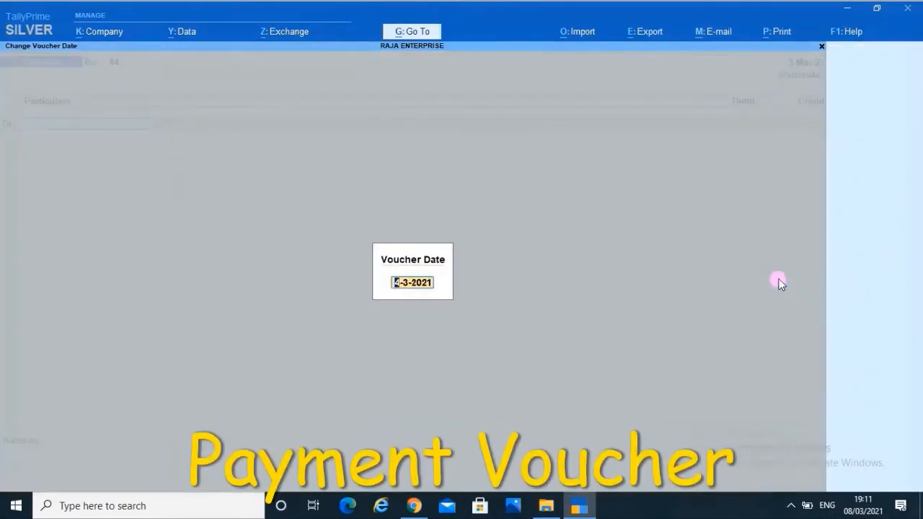
- Date the payment voucher 25-3-2021 and debit House Rent with 8000
text(25/3)
key(Return)
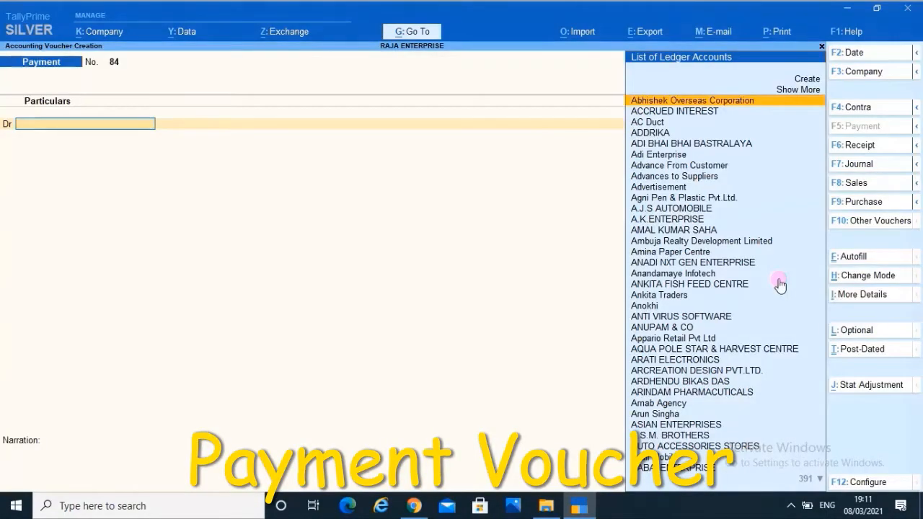
text(Rent)
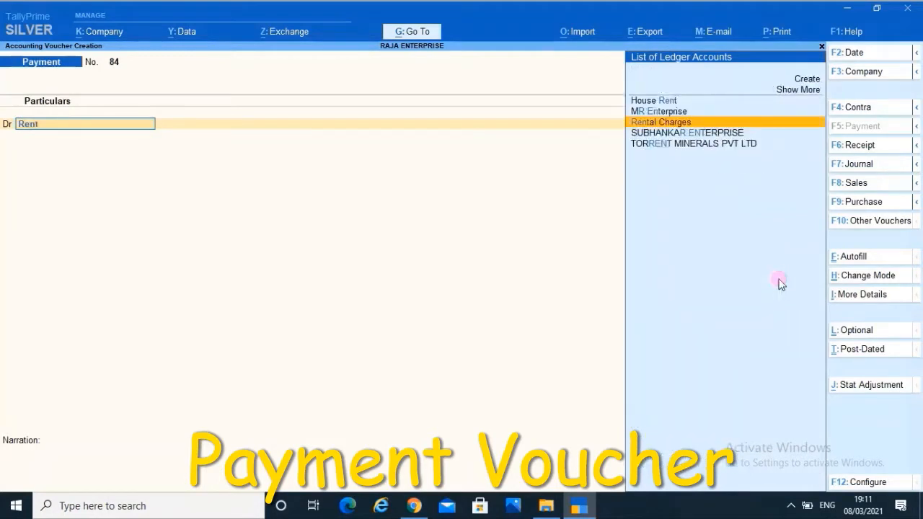
key(Up)
key(Up)
key(Return)
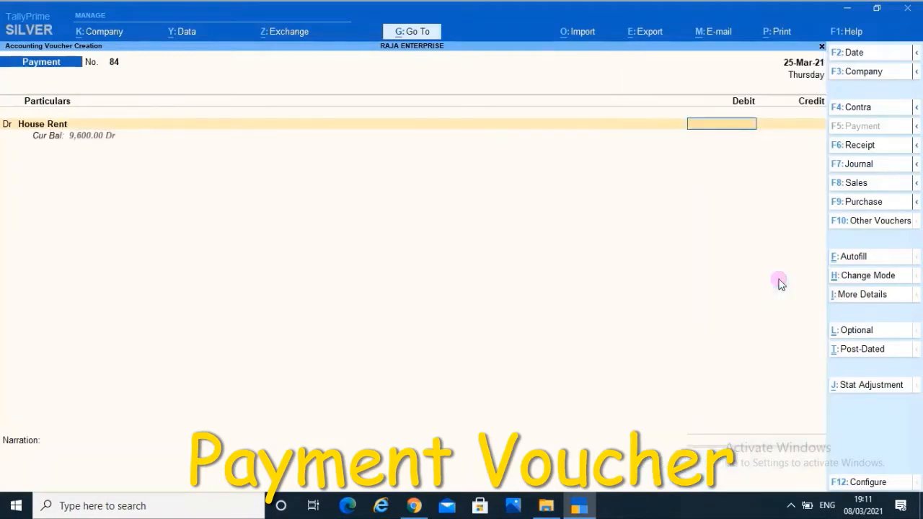
text(80)
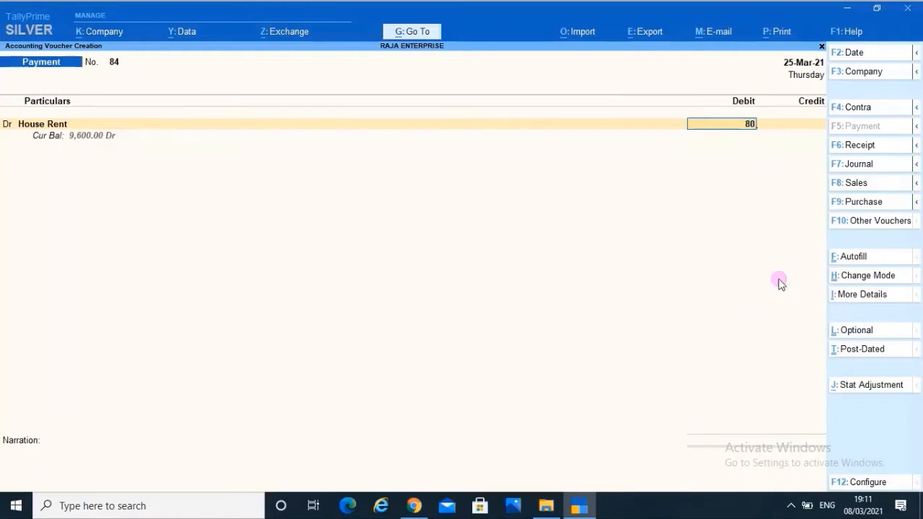
text(00)
- Credit Bank Of India with 8,000.00, accept the cheque allocation and save the payment voucher, leaving voucher entry
key(Return)
key(Return)
key(Return)
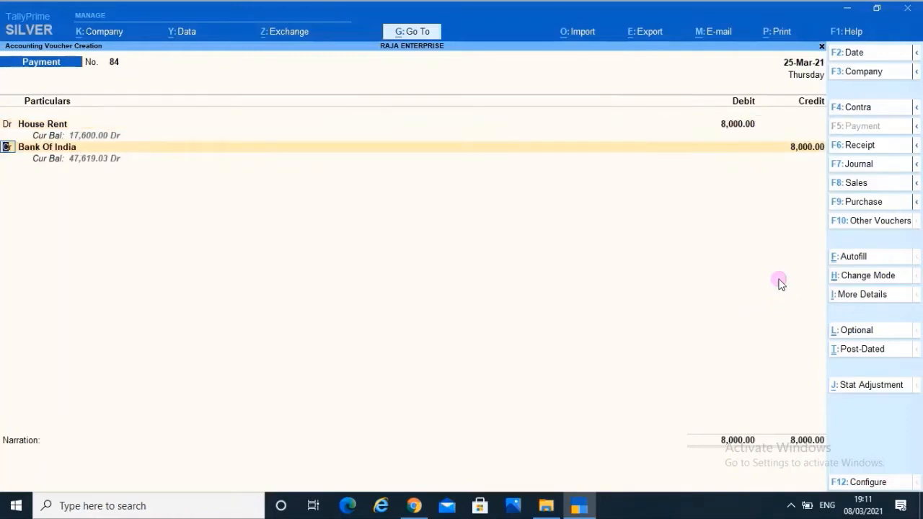
key(Return)
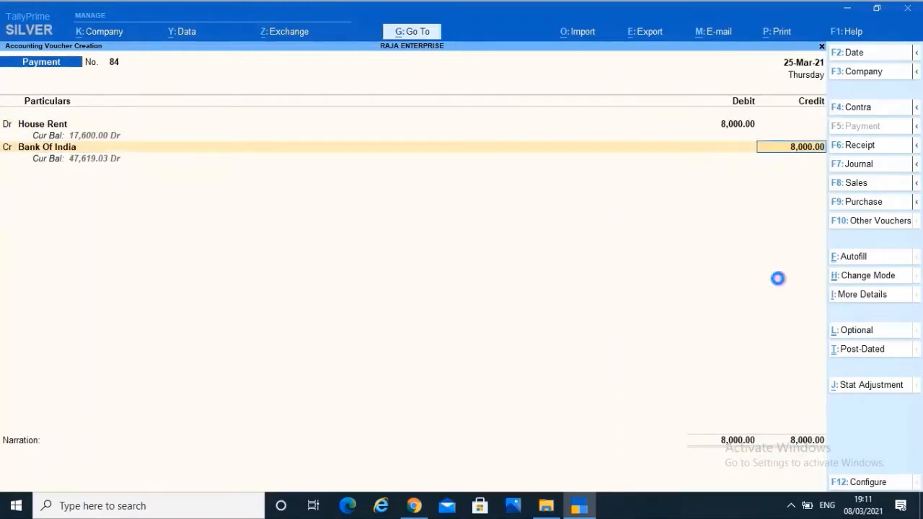
key(Return)
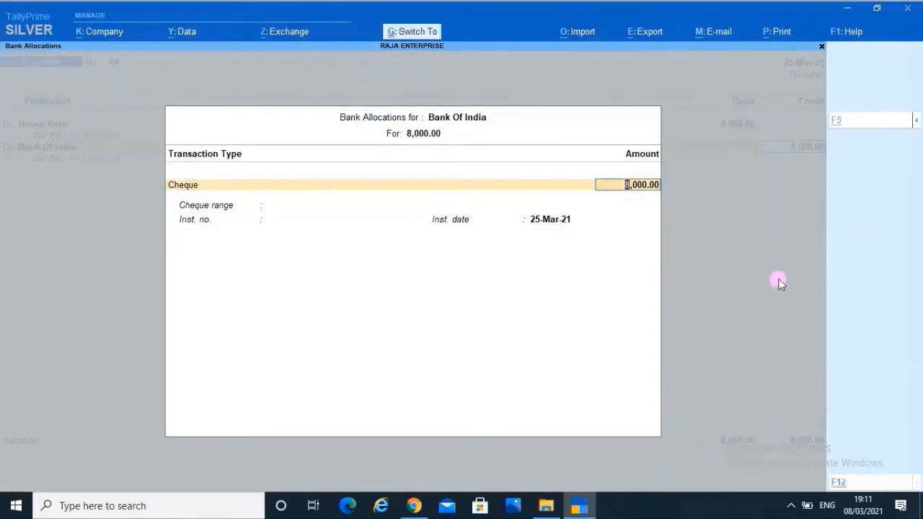
key(ctrl+a)
key(ctrl)
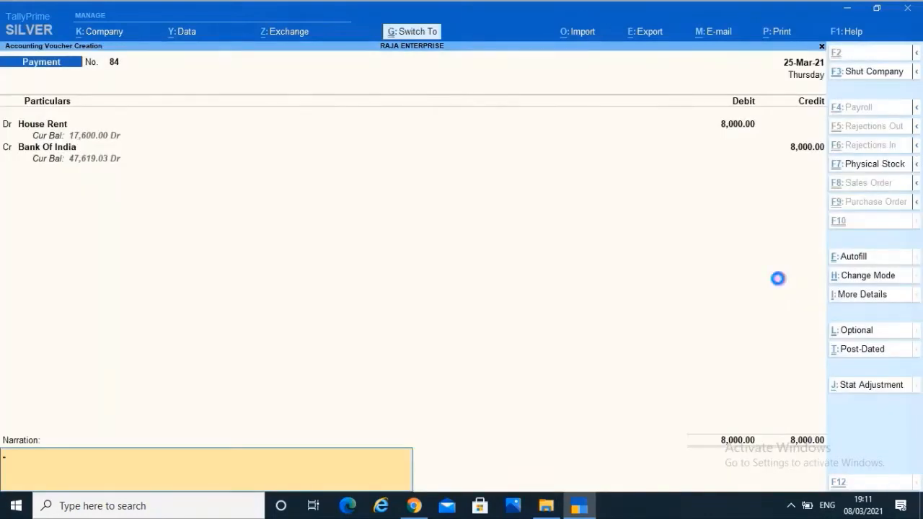
key(Escape)
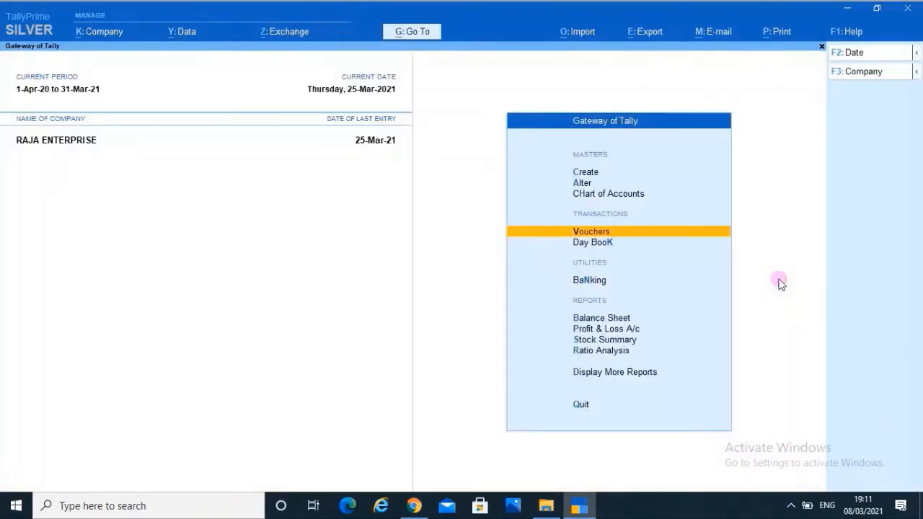
- Reopen the GSTR-3B report and set its period from 1-3-2021 to 31-3-2021
key(d)
key(g)
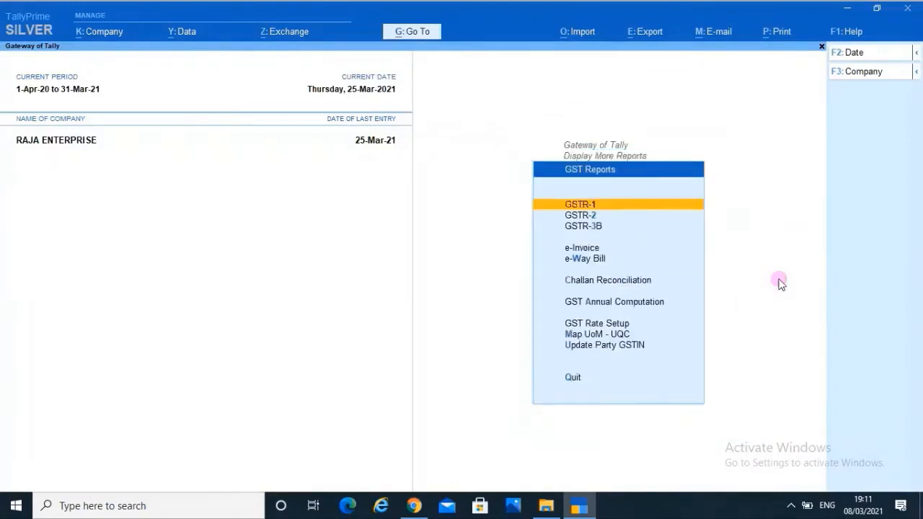
key(3)
click(860, 55)
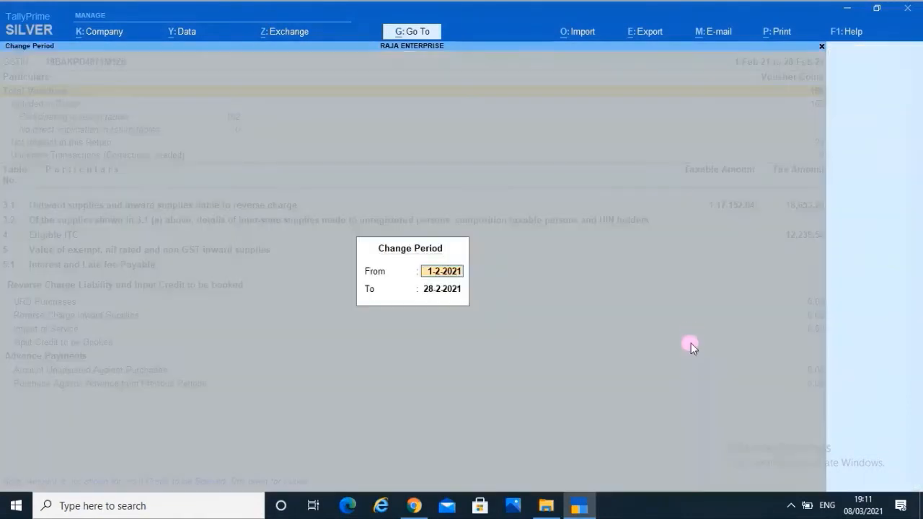
text(1/3)
key(Return)
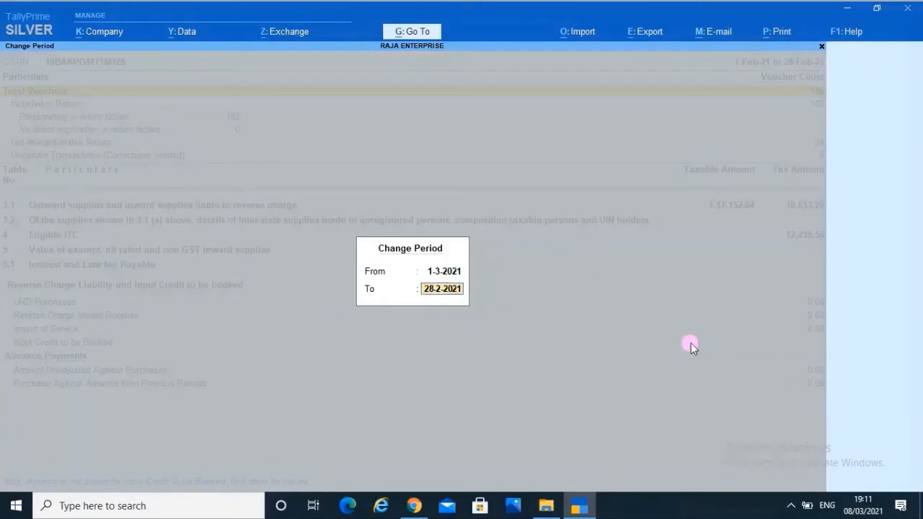
text(31/3)
key(Return)
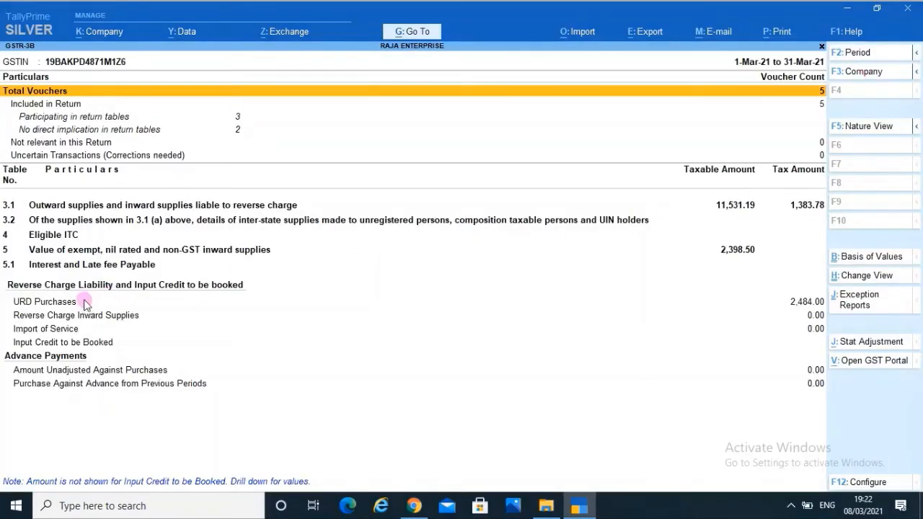
- Examine the URD Purchases entries and their tax liability summary in GSTR-3B, and close the reports
click(84, 302)
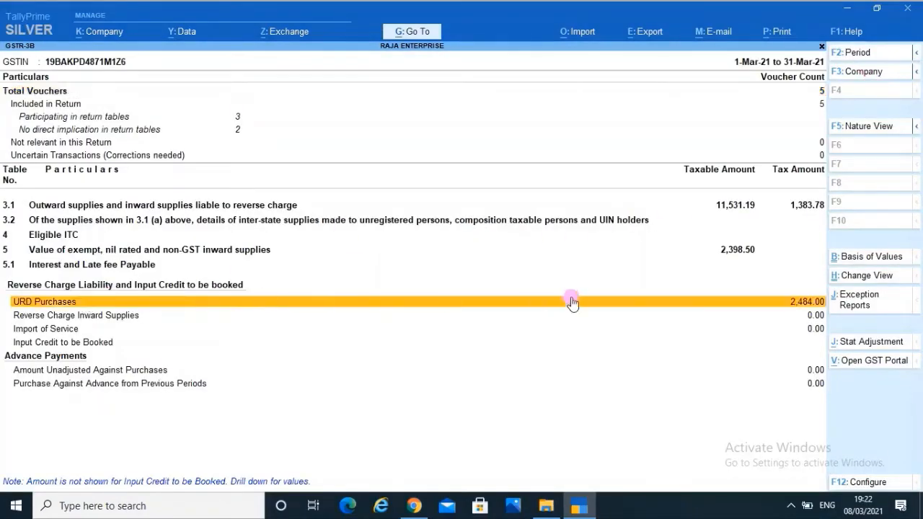
click(577, 300)
key(Down)
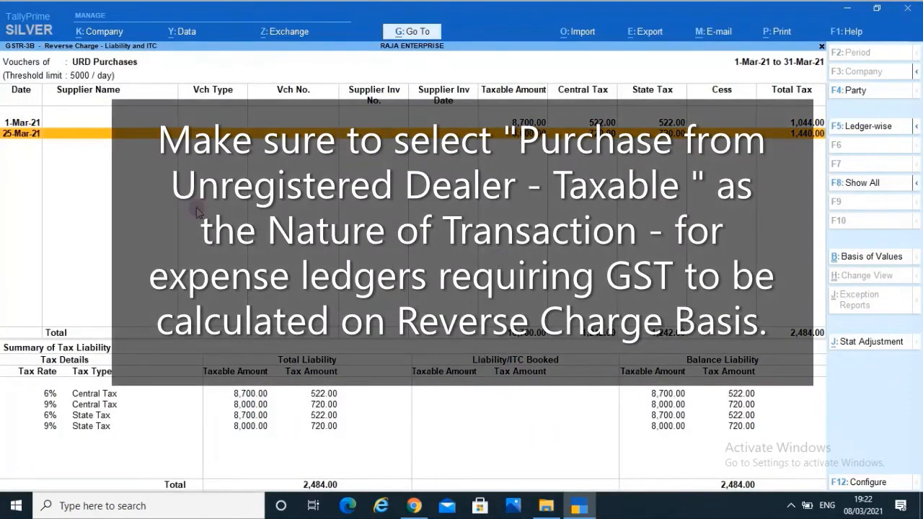
key(Escape)
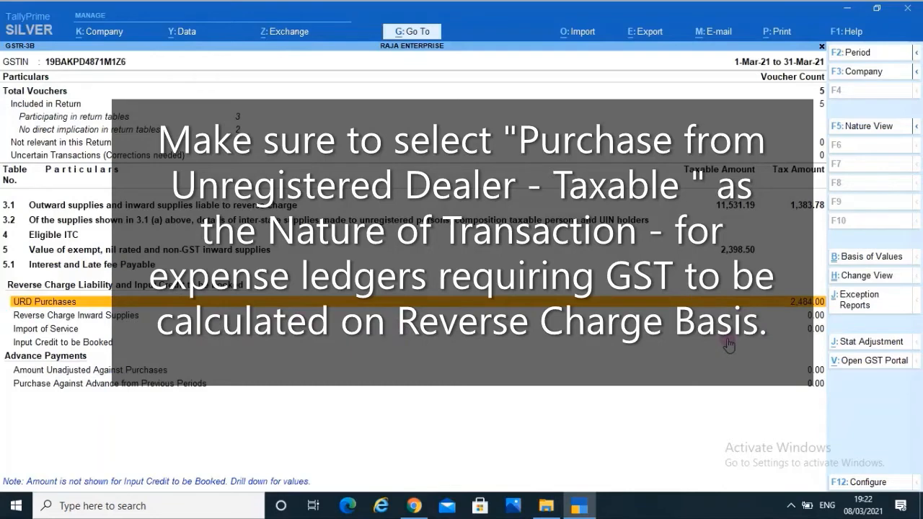
key(Escape)
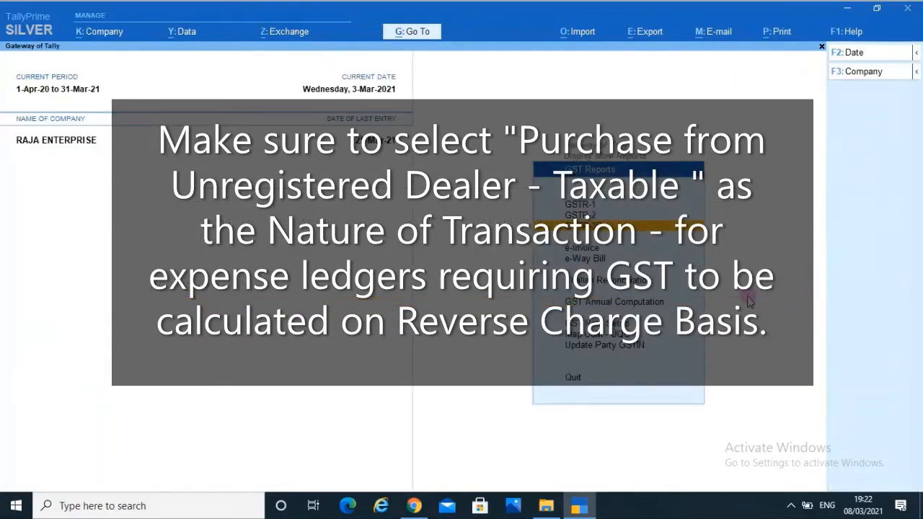
key(Escape)
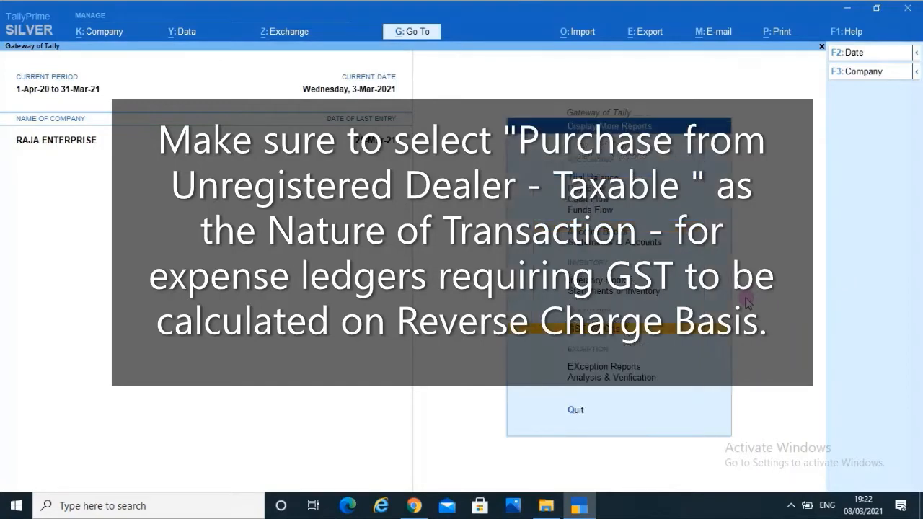
key(Escape)
- Open the House Rent ledger for alteration and set Set/Alter GST Details to Yes to reach its GST details
text(ahouse)
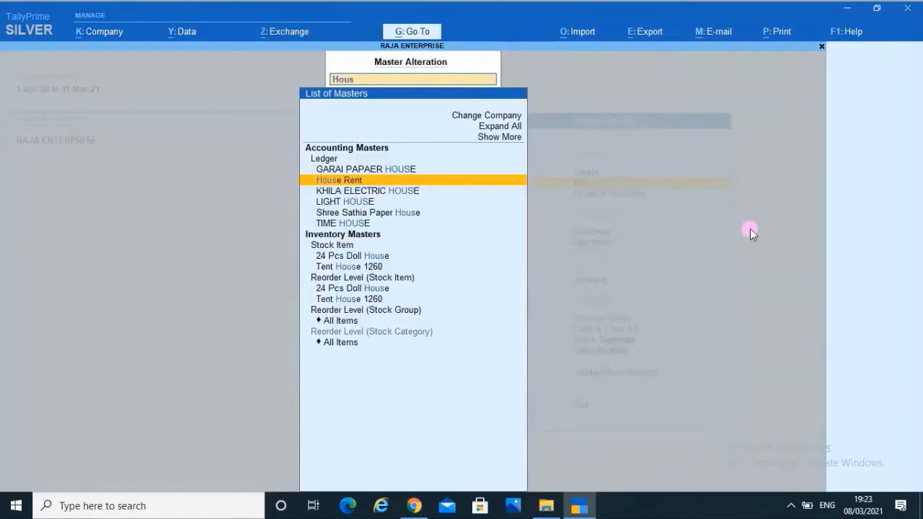
key(Return)
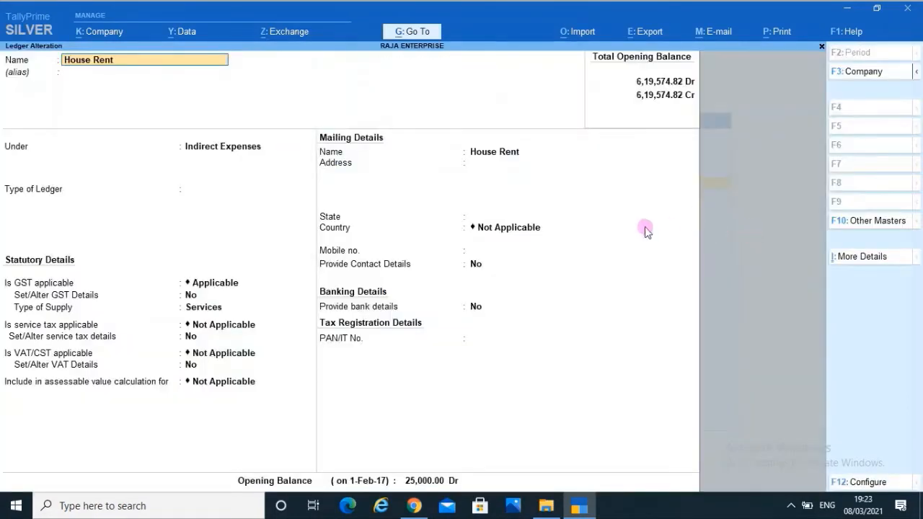
click(190, 296)
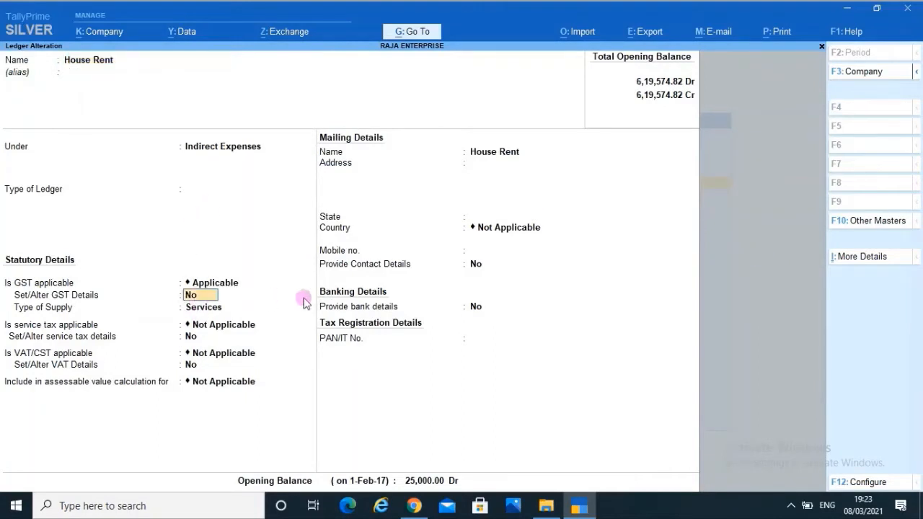
text(y)
key(Return)
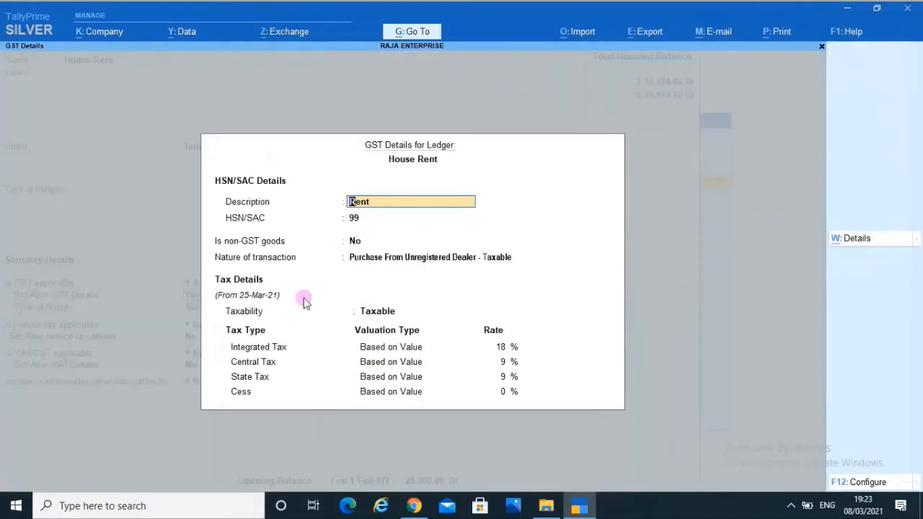
- Set House Rent's nature of transaction to Purchase Taxable, save the ledger and return to the Gateway of Tally
key(Return)
key(Return)
key(Return)
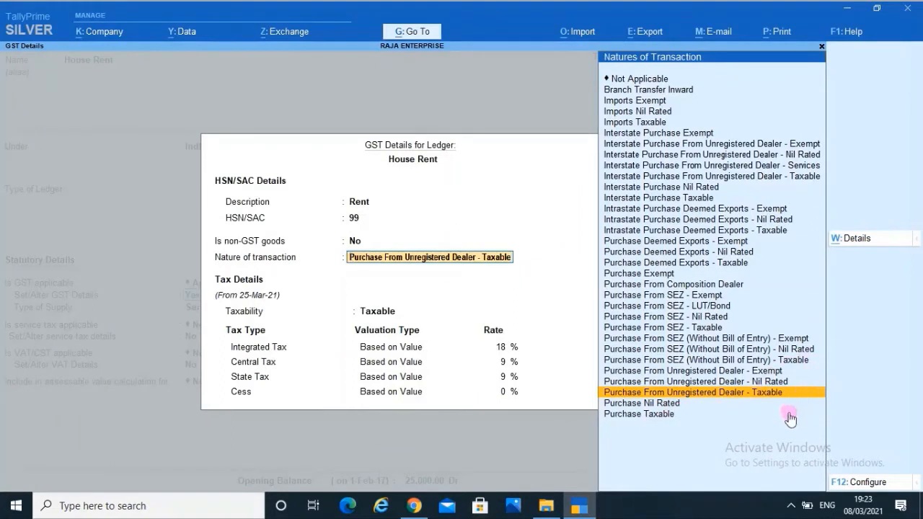
click(661, 416)
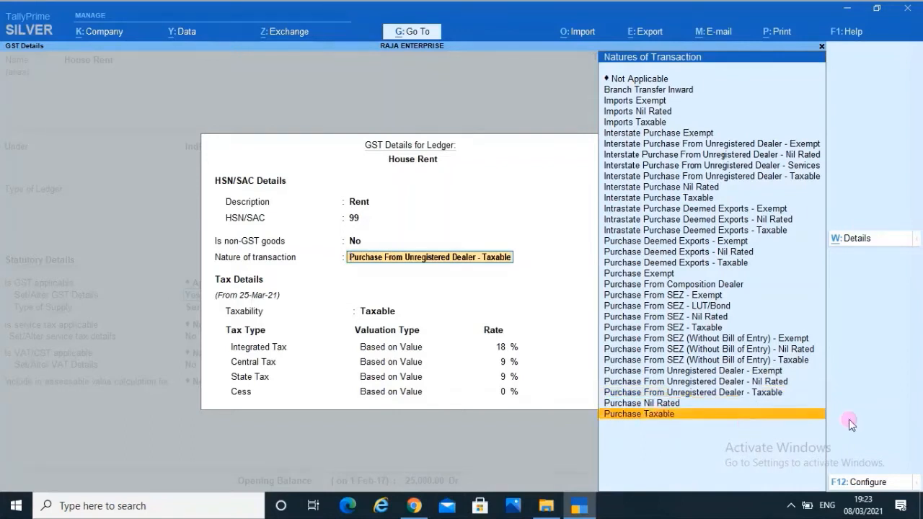
key(Return)
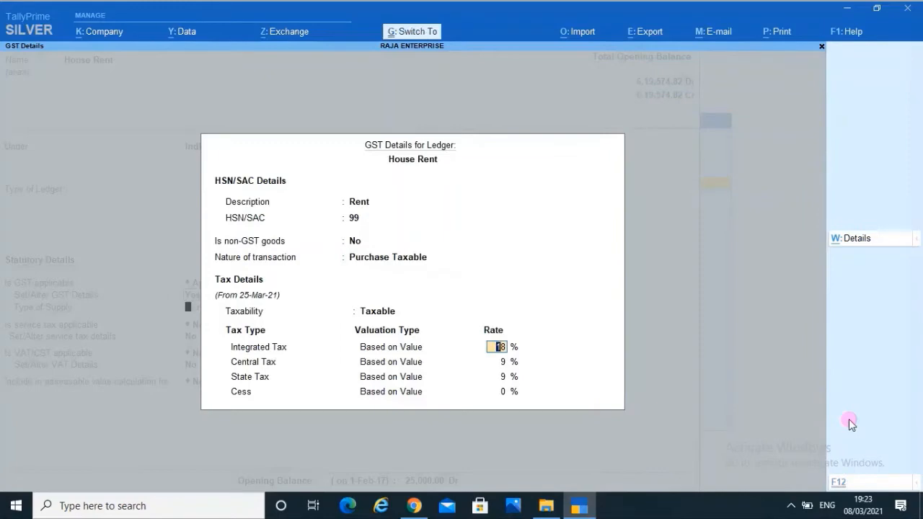
key(ctrl+a)
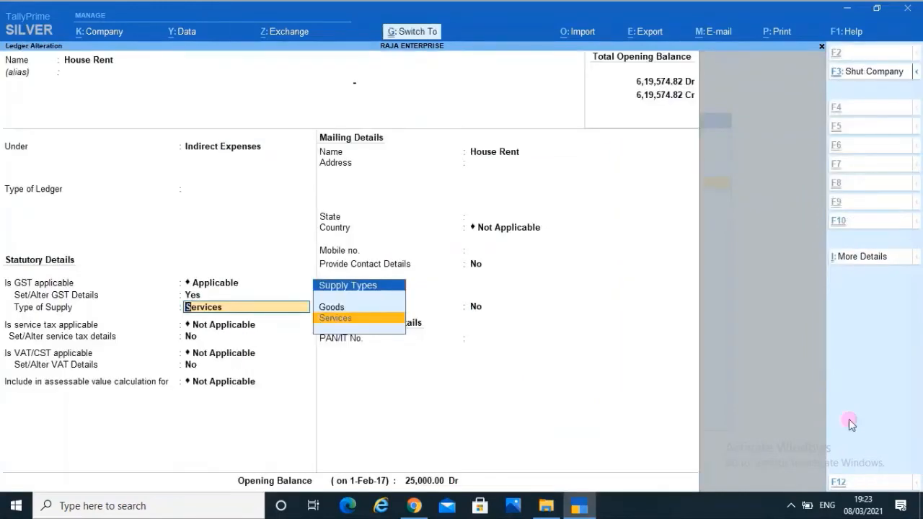
key(ctrl+a)
key(Escape)
key(Escape)
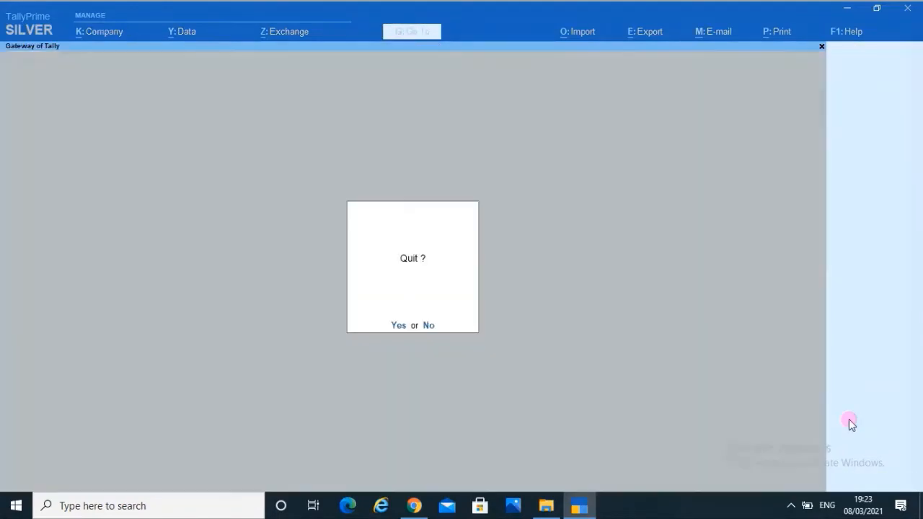
key(Escape)
- Open the GSTR-3B report and set its period from 1-3-2021 to 31-3-2021
key(d)
key(g)
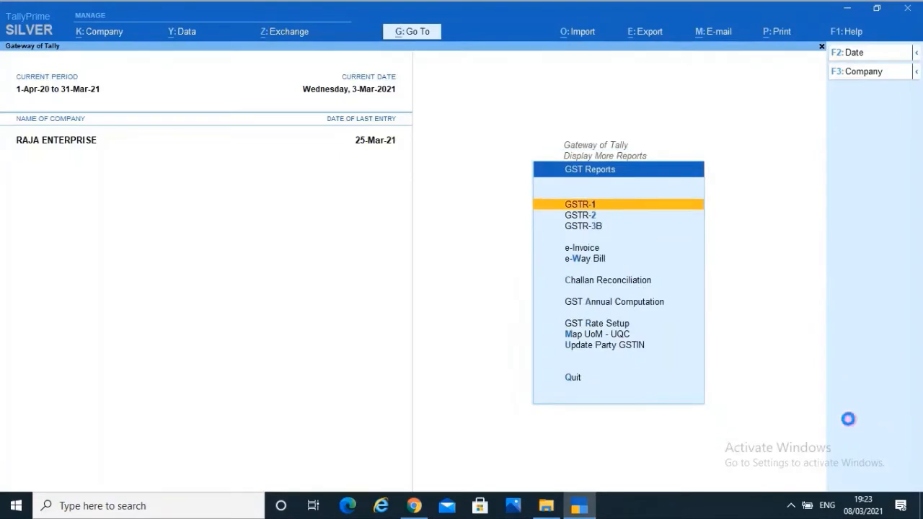
key(F2)
text(1-3)
key(Return)
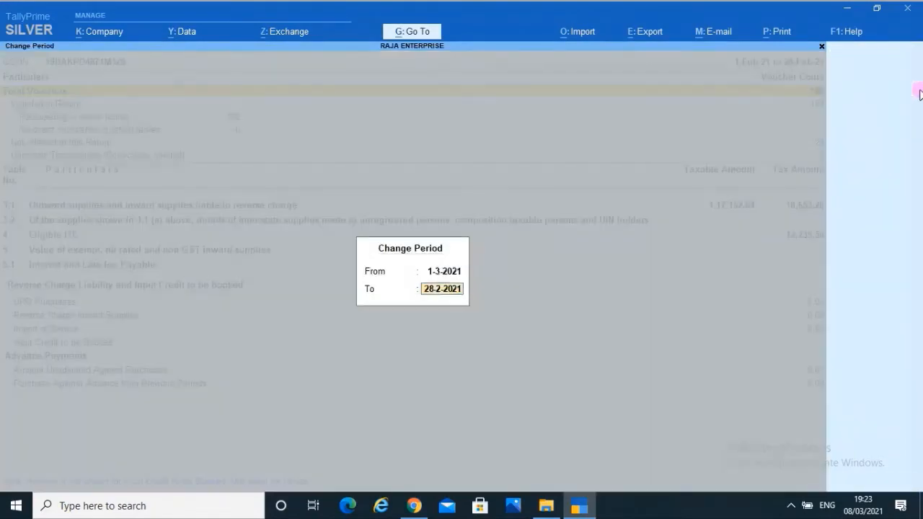
text(31/3)
key(Return)
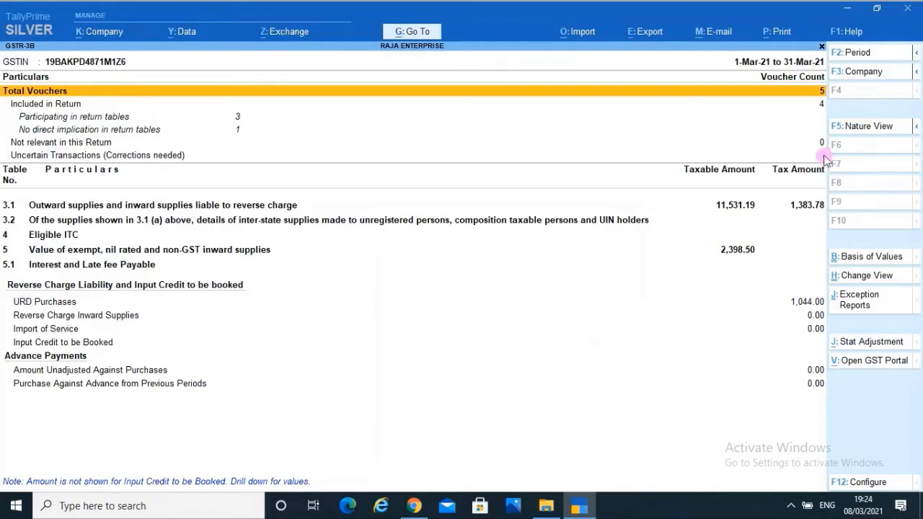
- Examine the tax amount mismatch under GSTR-3B's Uncertain Transactions, and close the reports back to the Gateway of Tally
click(823, 153)
key(Return)
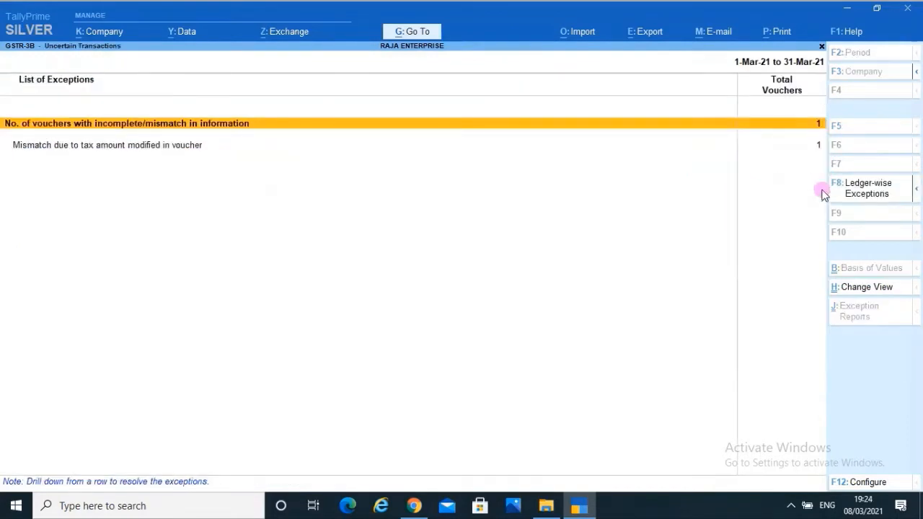
key(Down)
key(Return)
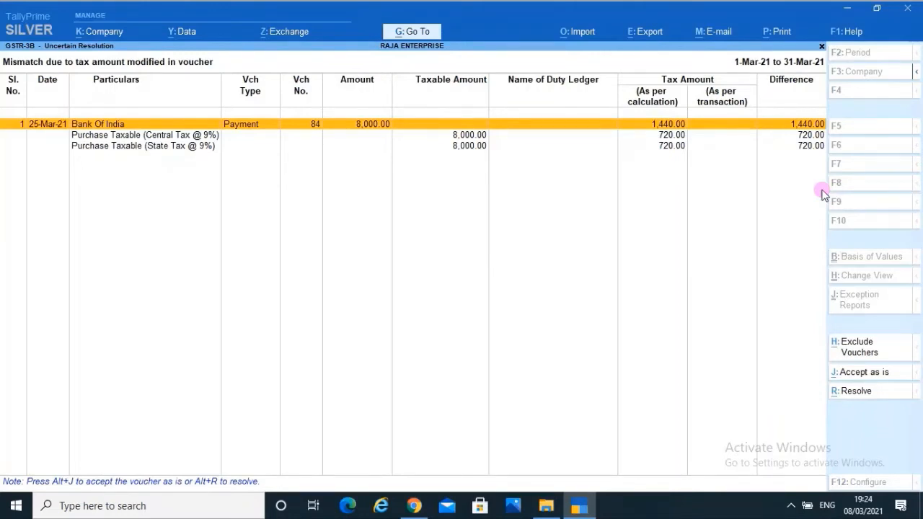
key(Escape)
key(Escape)
key(Escape)
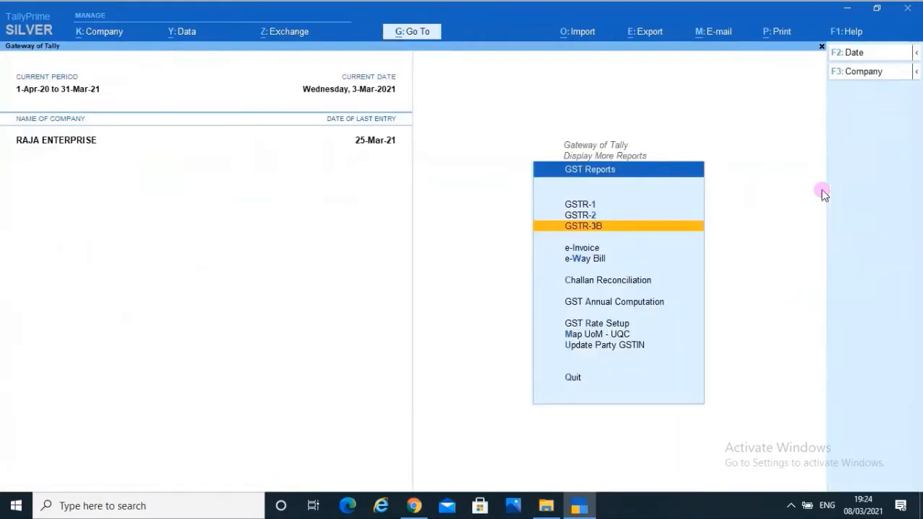
key(Escape)
key(Escape)
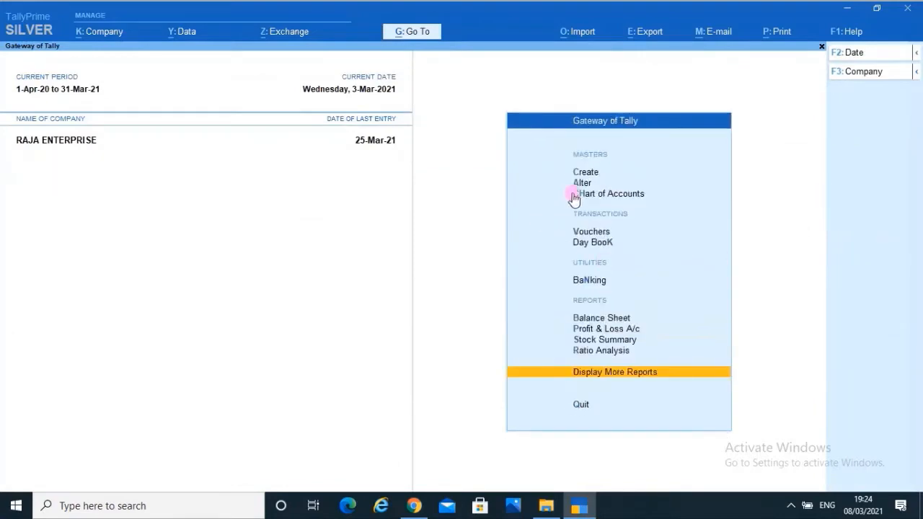
- Reopen the House Rent ledger for alteration and bring up its GST details
key(a)
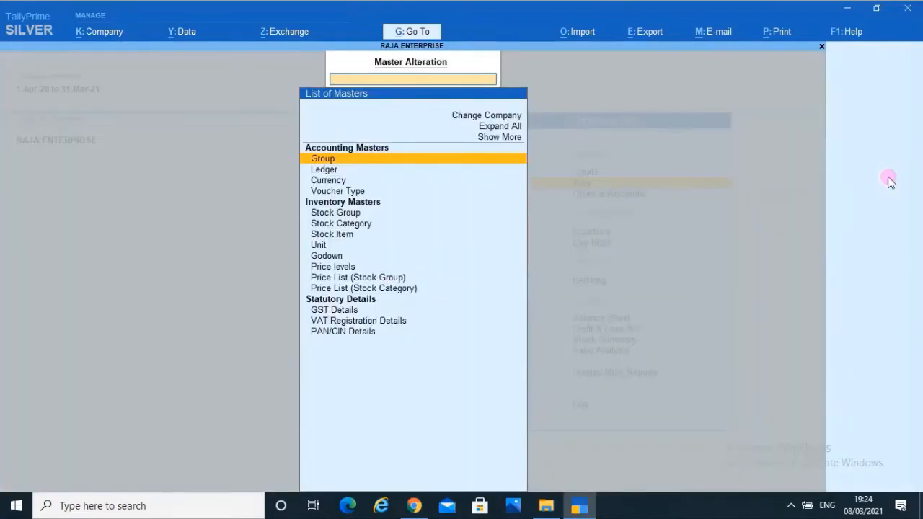
text(House)
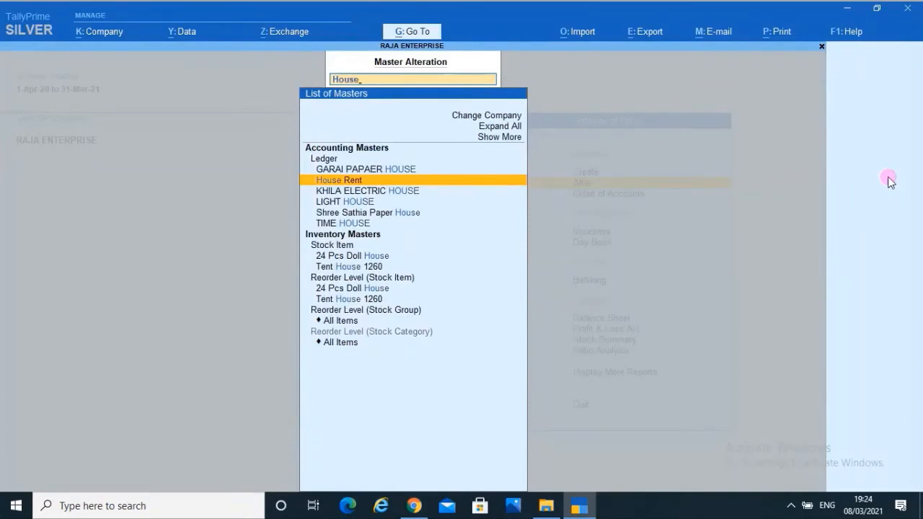
key(Return)
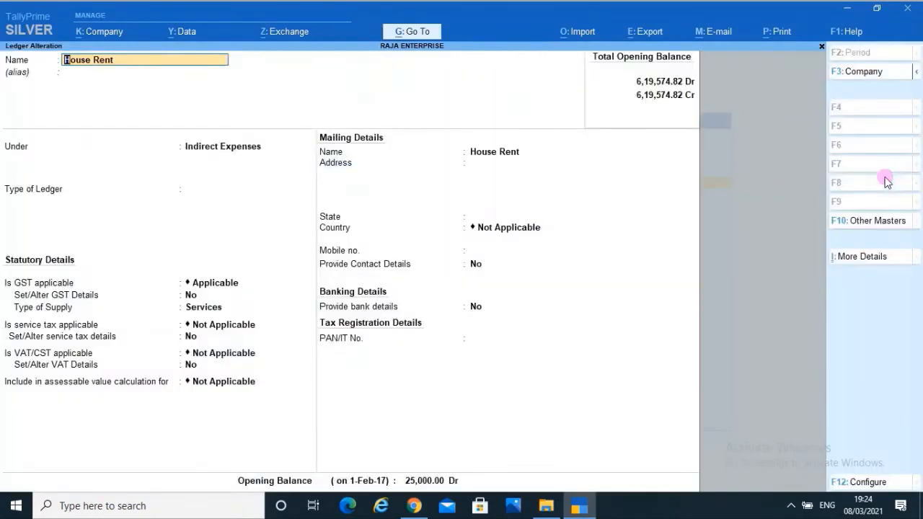
click(192, 296)
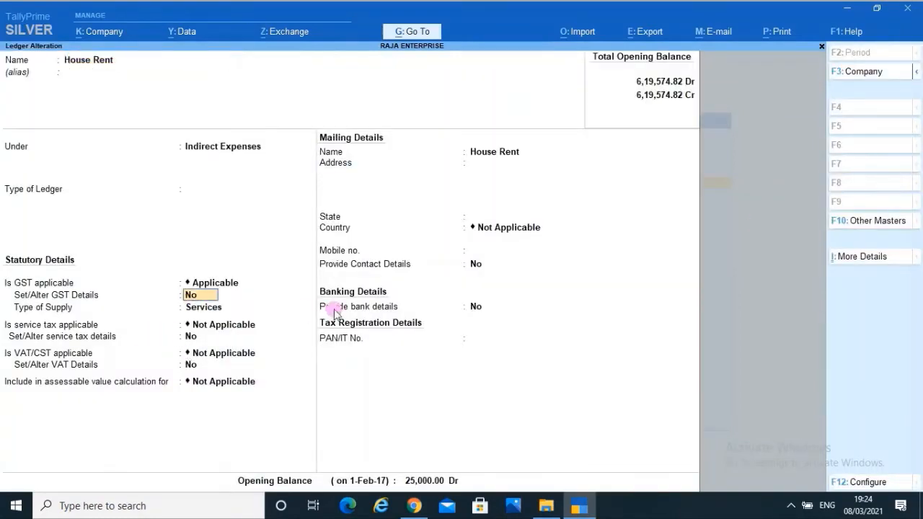
key(y)
key(Return)
- Set House Rent's nature of transaction to Purchase From Unregistered Dealer - Taxable, save the ledger and return to the Gateway of Tally
key(Return)
key(Return)
key(Return)
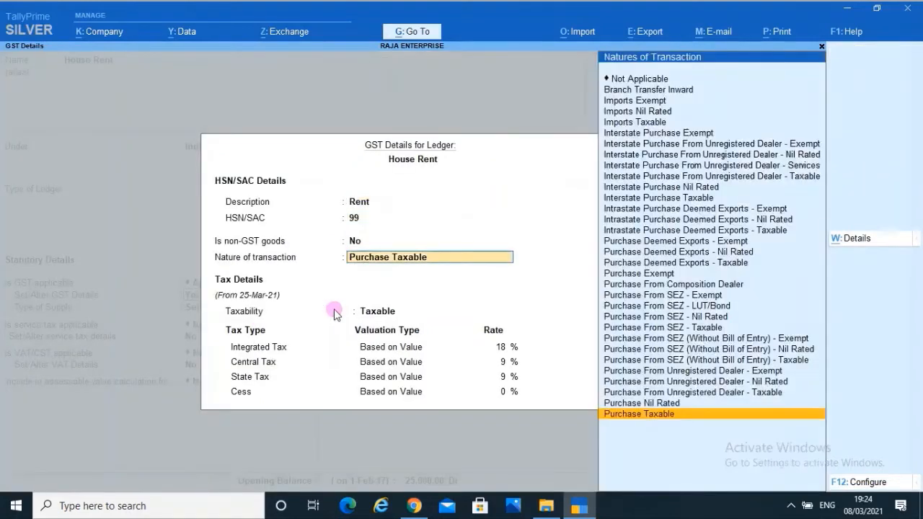
key(Up)
key(Up)
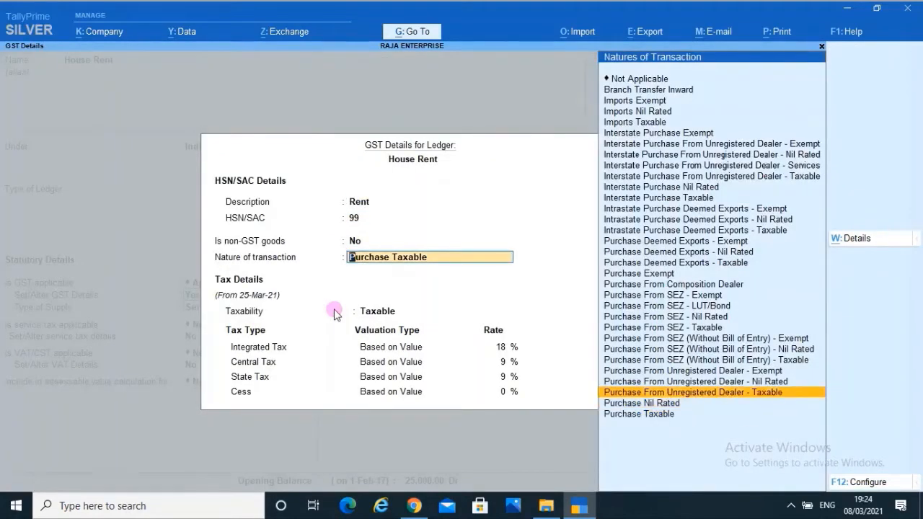
key(Return)
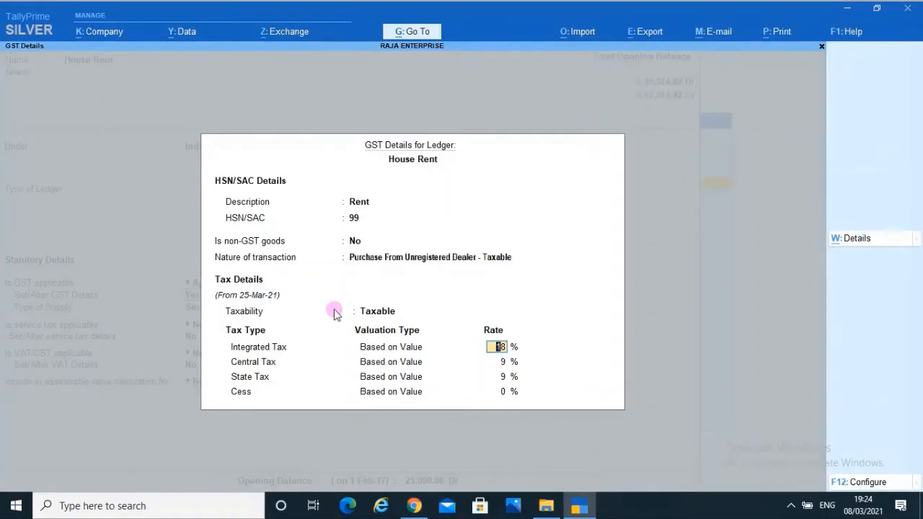
key(Return)
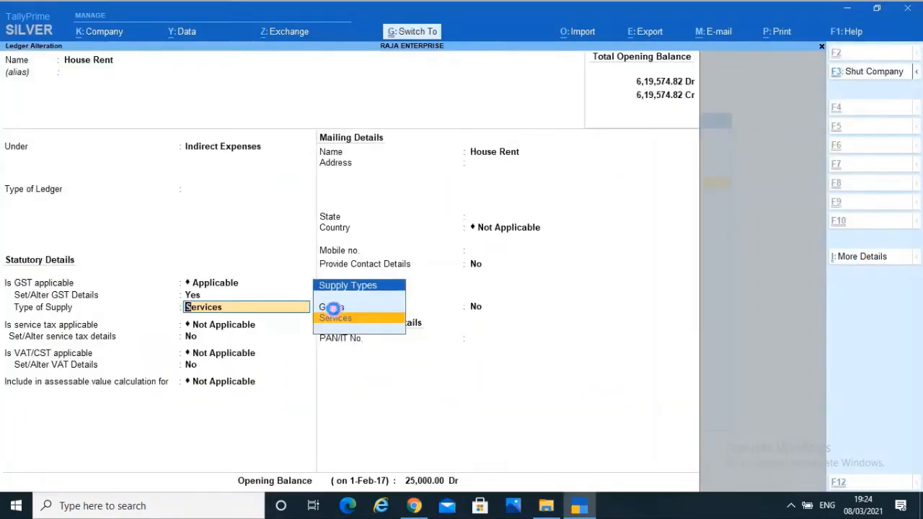
key(ctrl+a)
key(Escape)
key(Escape)
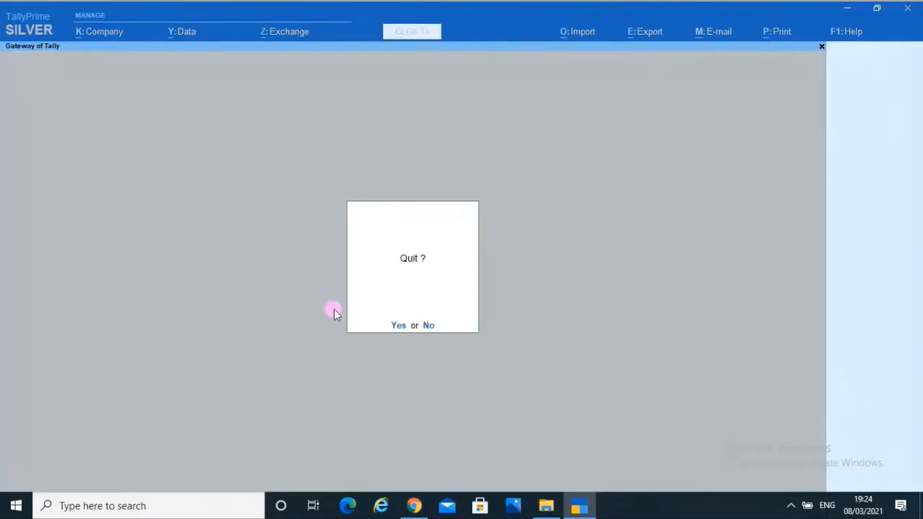
key(n)
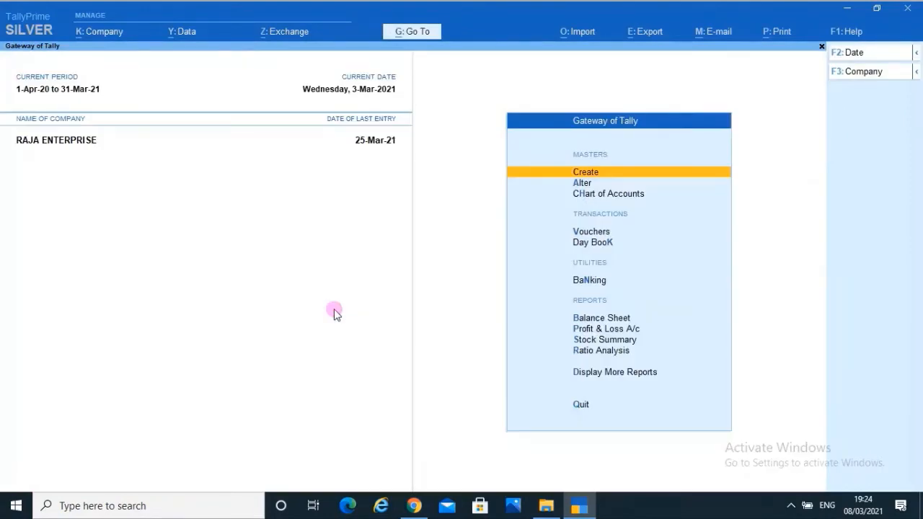
- Display GSTR-3B again for the period 1-3-2021 to 31-3-2021 using the corrected ledger
key(d)
key(g)
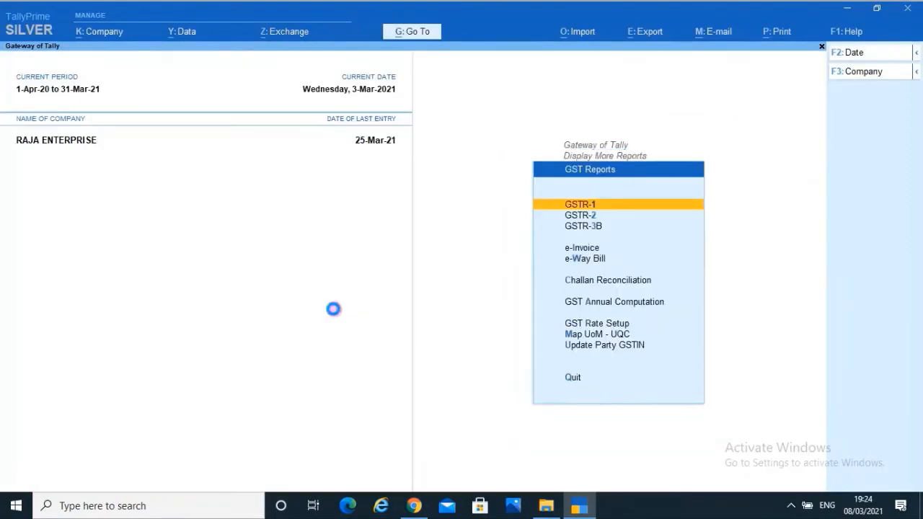
key(3)
key(F2)
text(1)
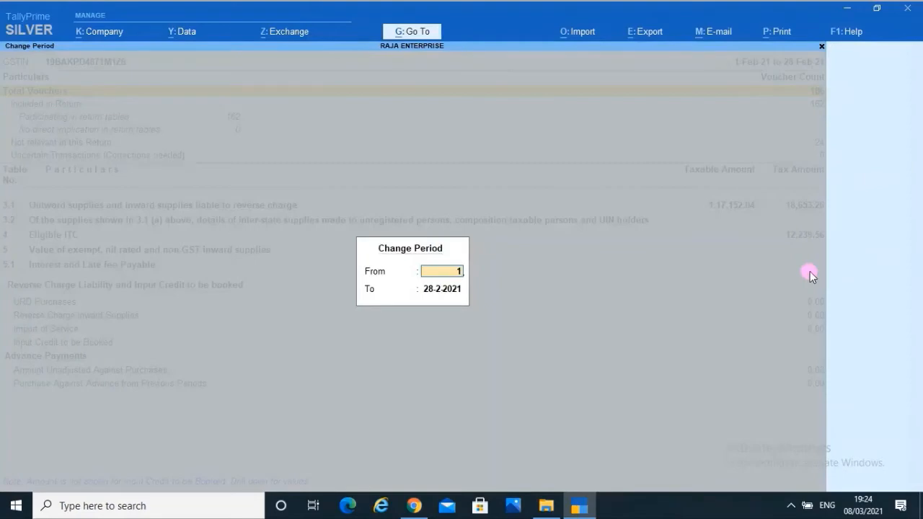
text(/3)
key(Return)
text(31/3)
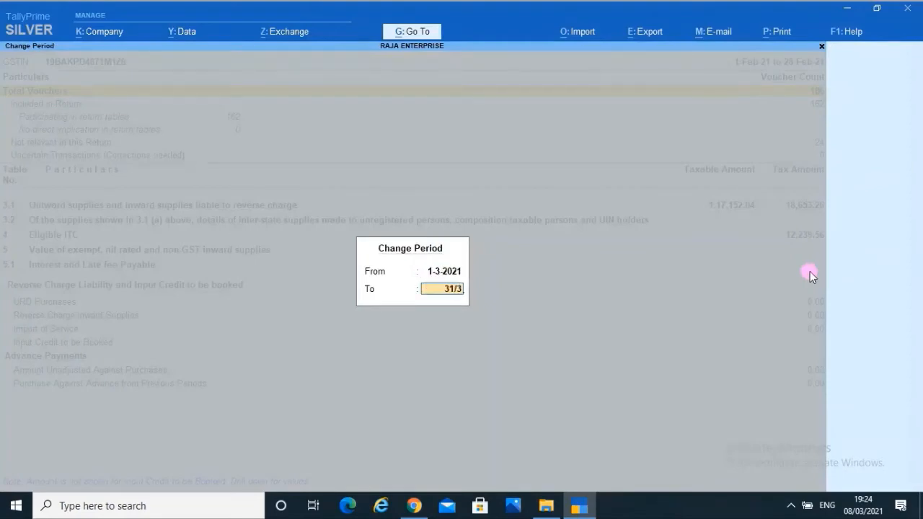
key(Return)
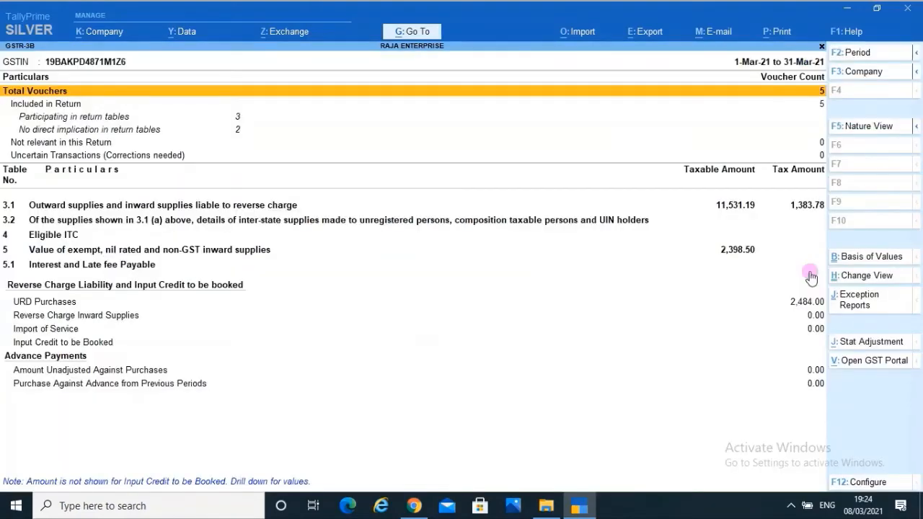
- Check the URD Purchases line and drill into section 5's local exempted inward supplies down to the voucher list
click(808, 301)
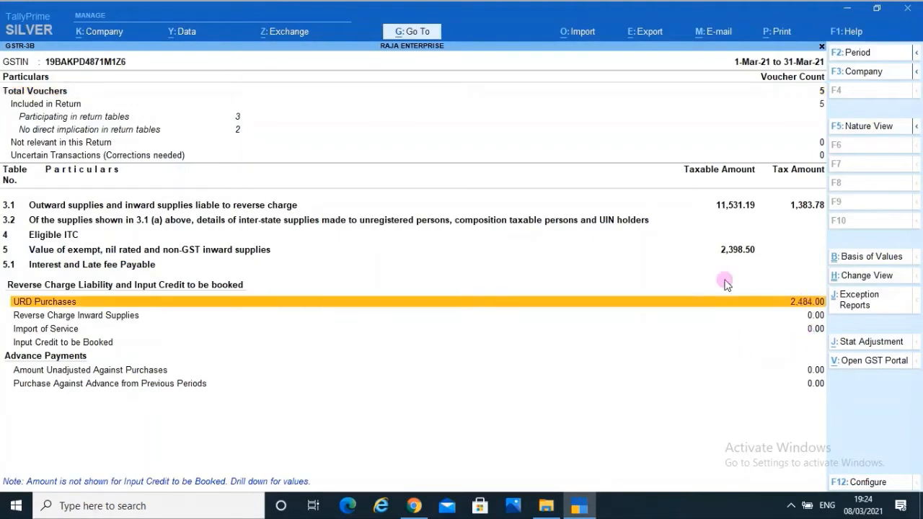
click(726, 249)
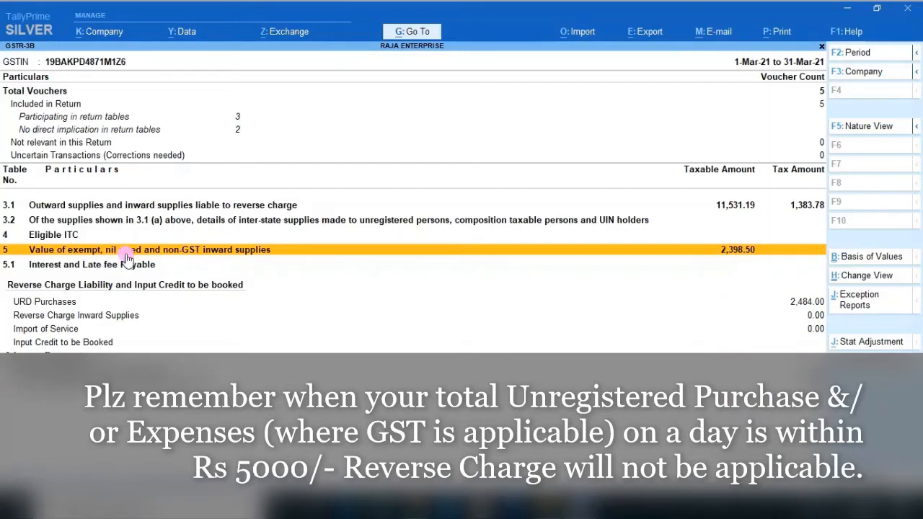
click(126, 253)
key(Down)
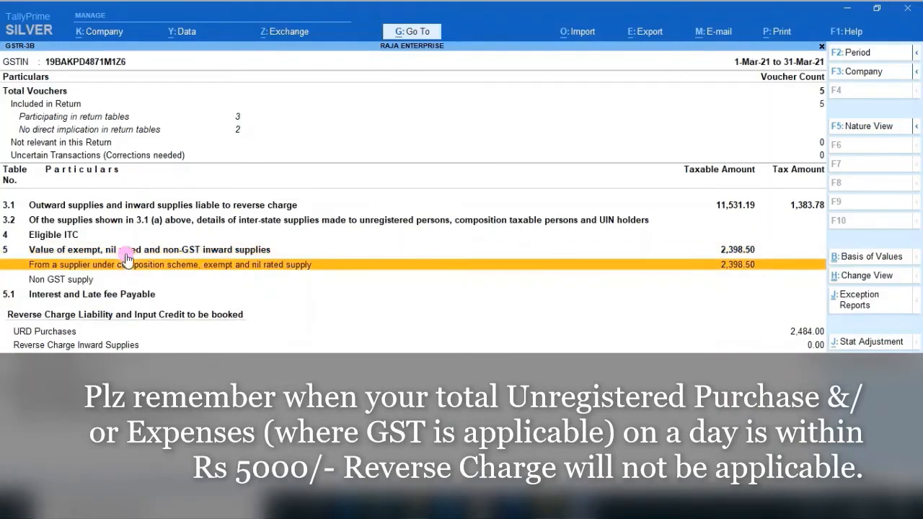
key(Return)
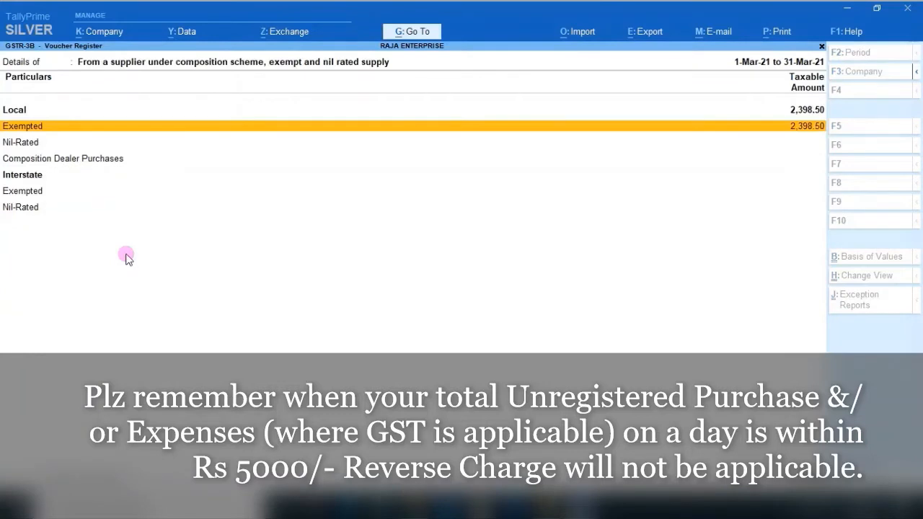
key(Return)
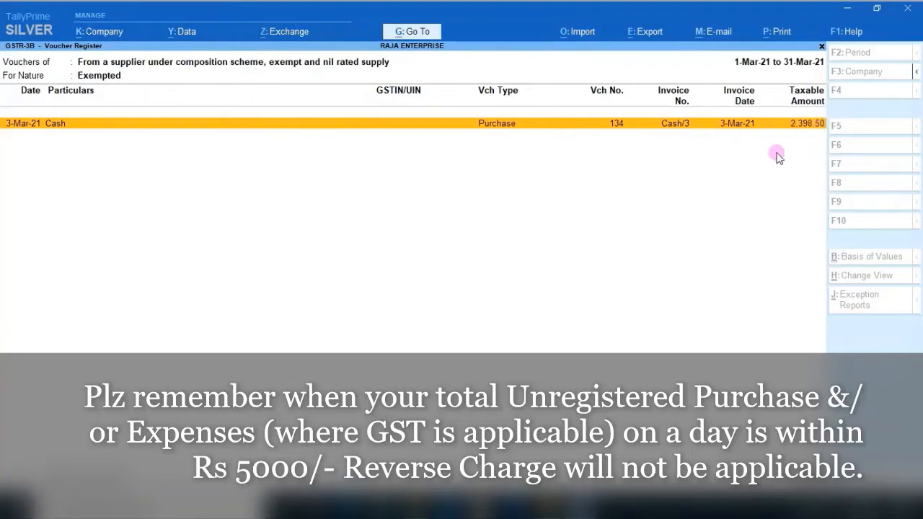
- Leave GSTR-3B for the Gateway of Tally and open a new purchase voucher
key(Escape)
key(Escape)
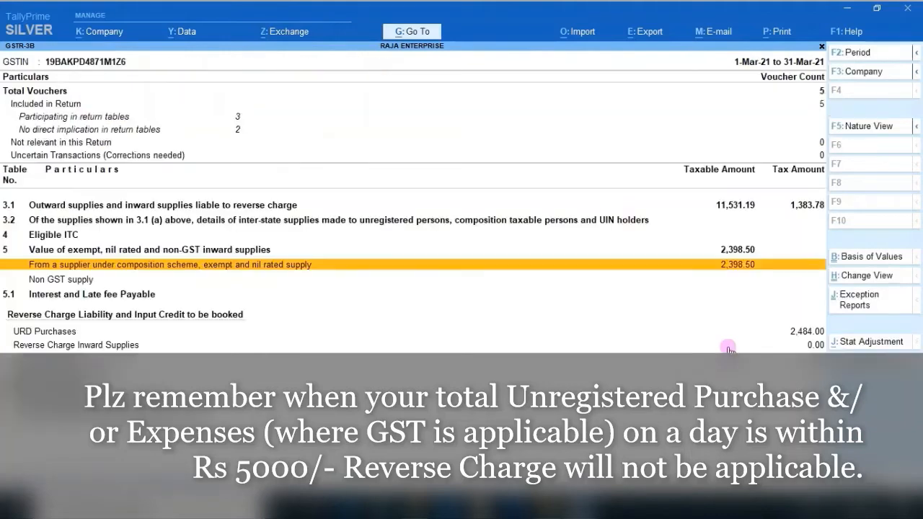
key(Escape)
key(Escape)
key(Escape)
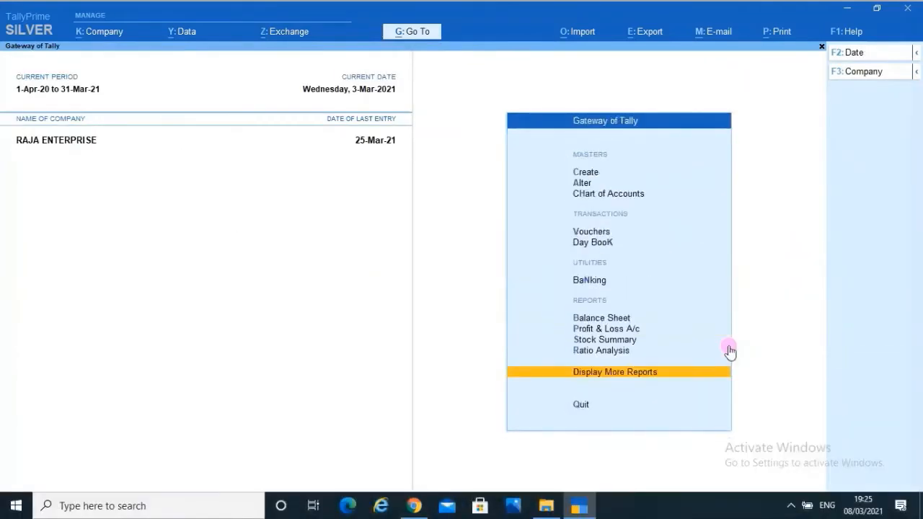
key(v)
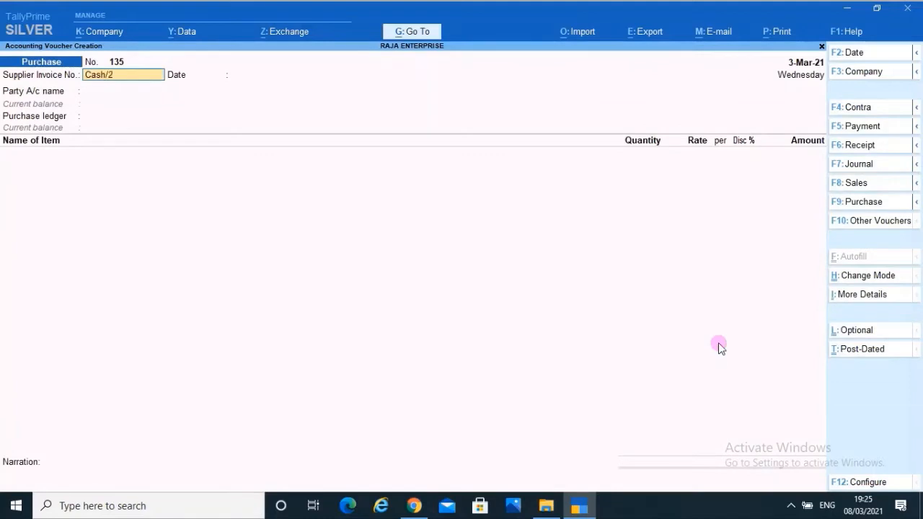
- Fill in the purchase voucher header with supplier invoice Cash/253, date 3-Mar-21, party Cash and purchase ledger Purchase Unregistered
key(Return)
key(Return)
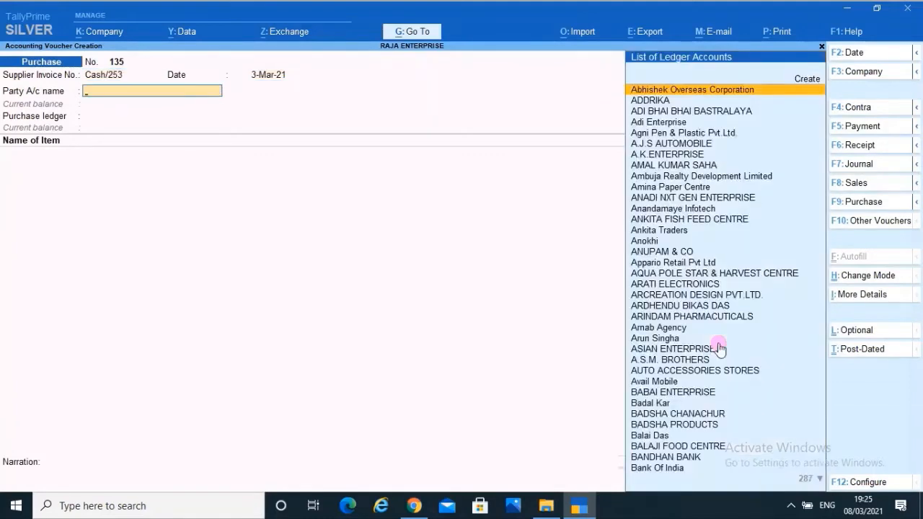
text(Ca)
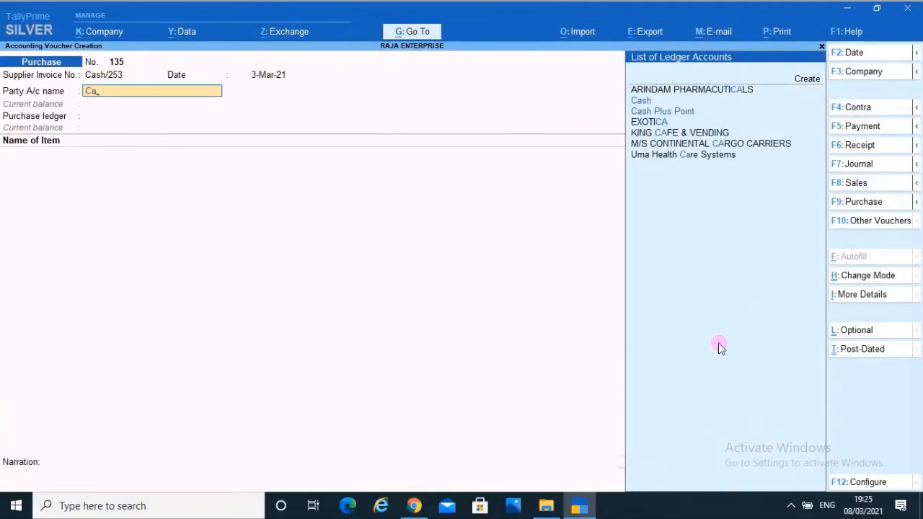
text(sh)
key(Return)
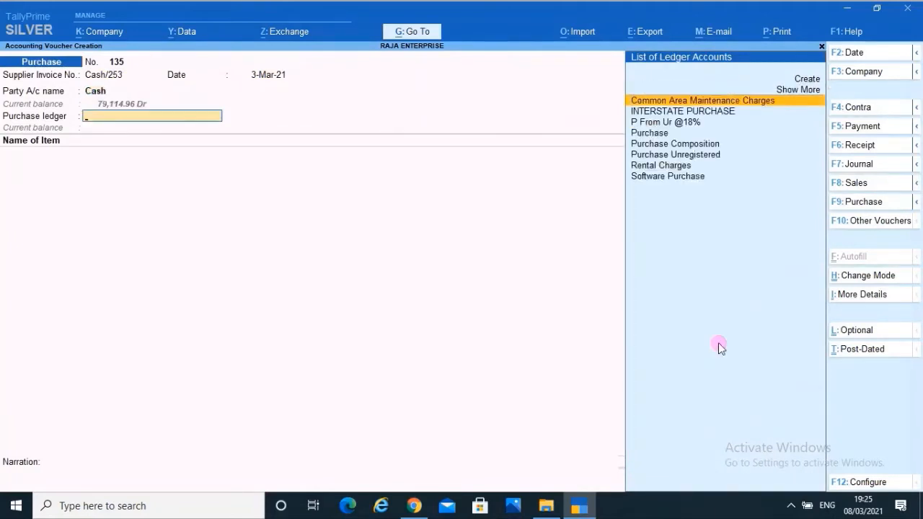
key(Down)
key(Down)
key(Down)
key(Down)
key(Down)
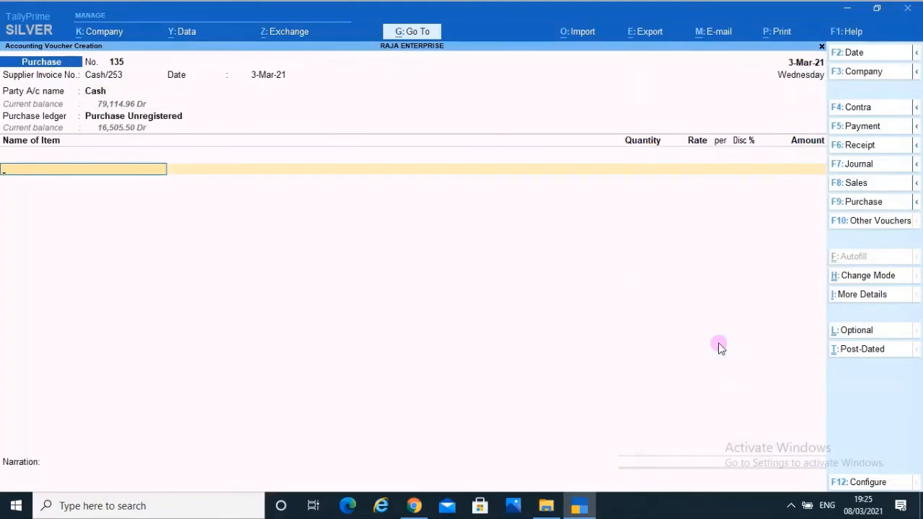
- Add the item 17x27 Dista Plain with quantity 200 Nos at a rate of 11.16
key(Down)
key(Down)
key(Down)
key(Down)
key(Return)
text(200)
key(Return)
text(11.16)
key(Return)
key(Return)
key(Return)
key(Return)
- Add A4 Color Paper with quantity 1,000 Nos at a rate of 0.90 and save the purchase voucher
text(A4 Color Paper)
key(Return)
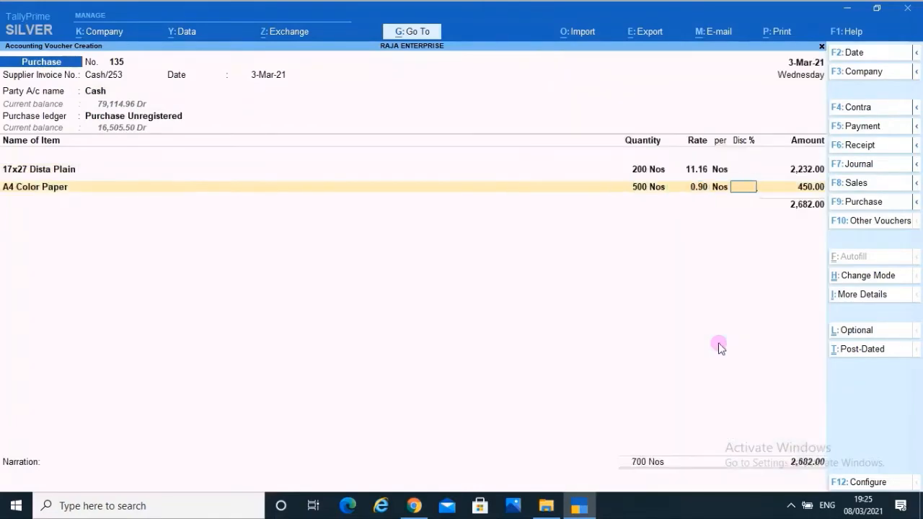
key(BackSpace)
key(BackSpace)
key(BackSpace)
text(1000)
key(Return)
key(Return)
key(Return)
key(Return)
key(Return)
key(Return)
key(Return)
key(Return)
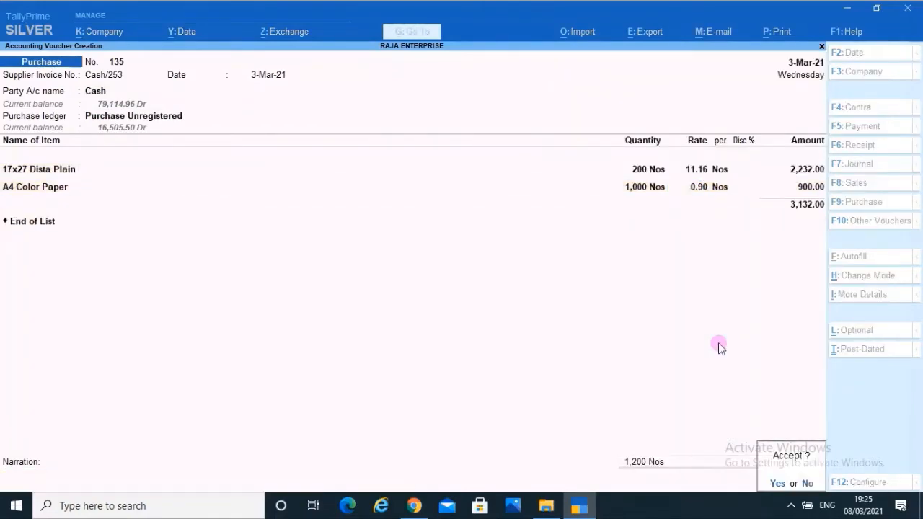
key(Return)
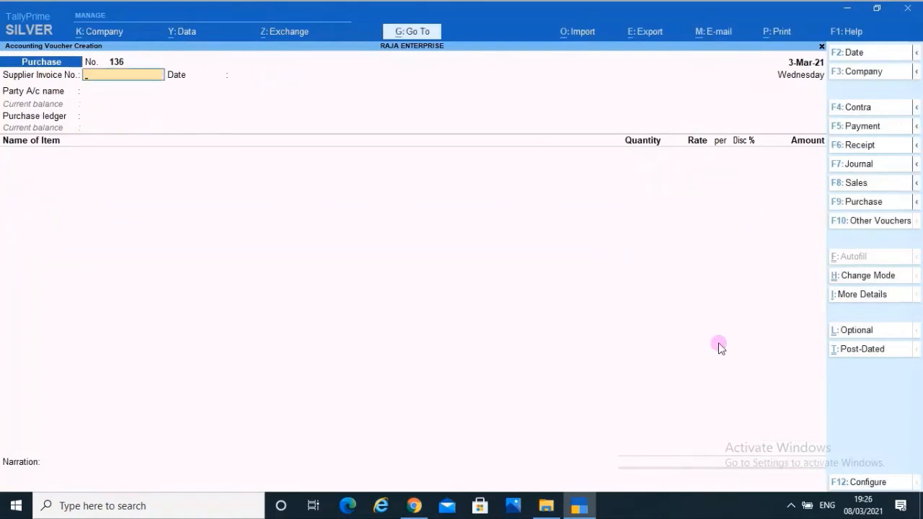
- Leave voucher entry and display GSTR-3B for the period 1-3-2021 to 31-3-2021
key(Escape)
key(Return)
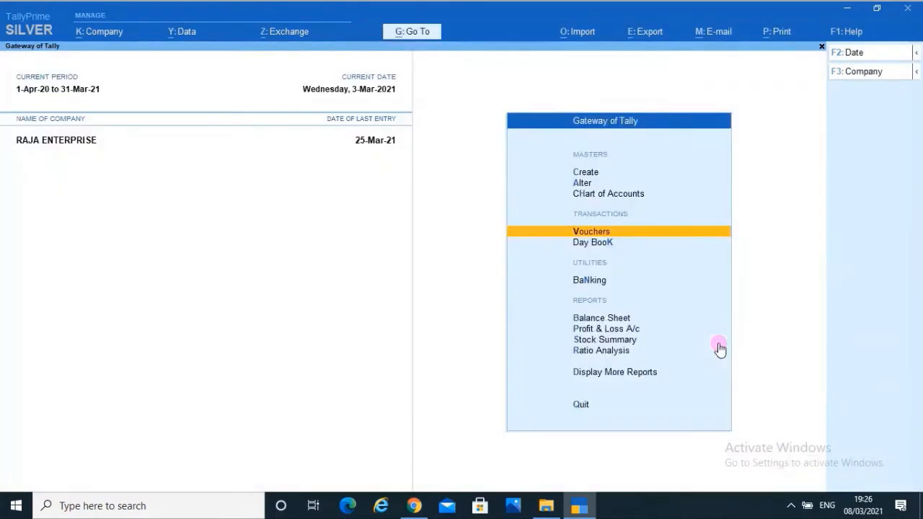
key(d)
key(g)
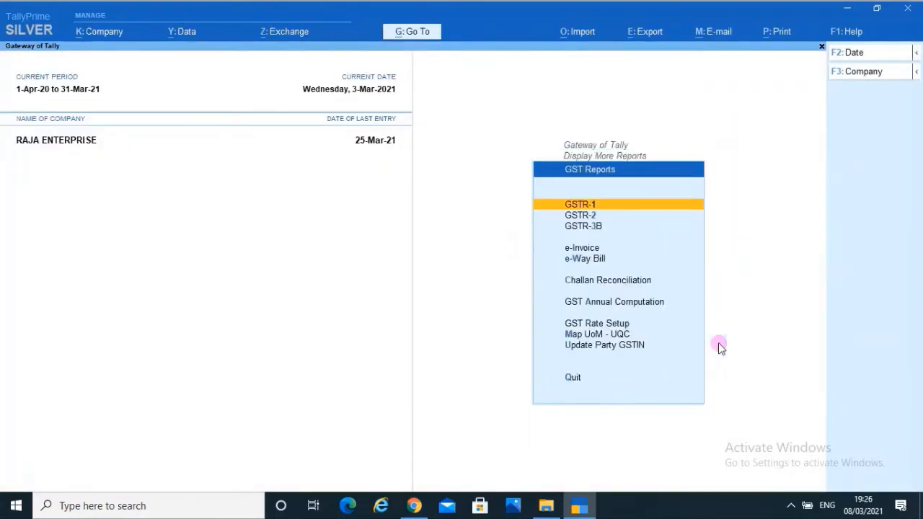
key(Return)
key(F2)
text(1/3)
key(Return)
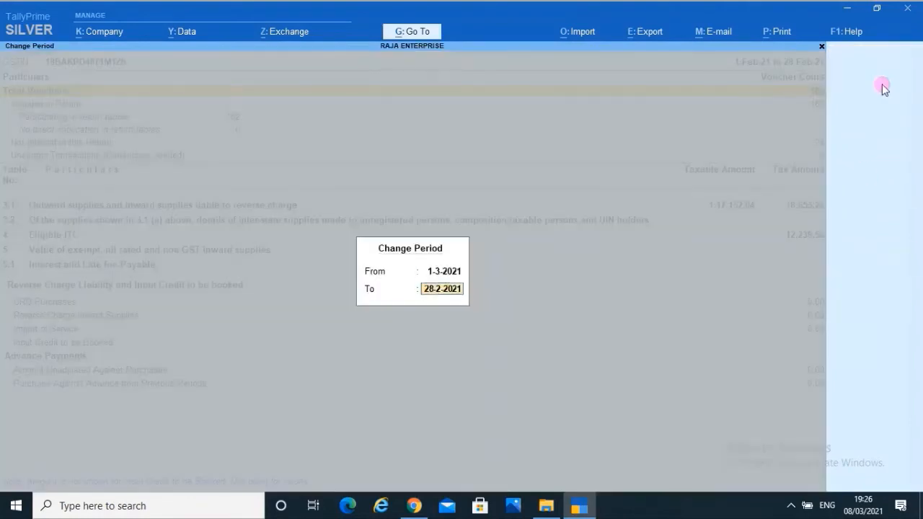
text(31/3)
key(Return)
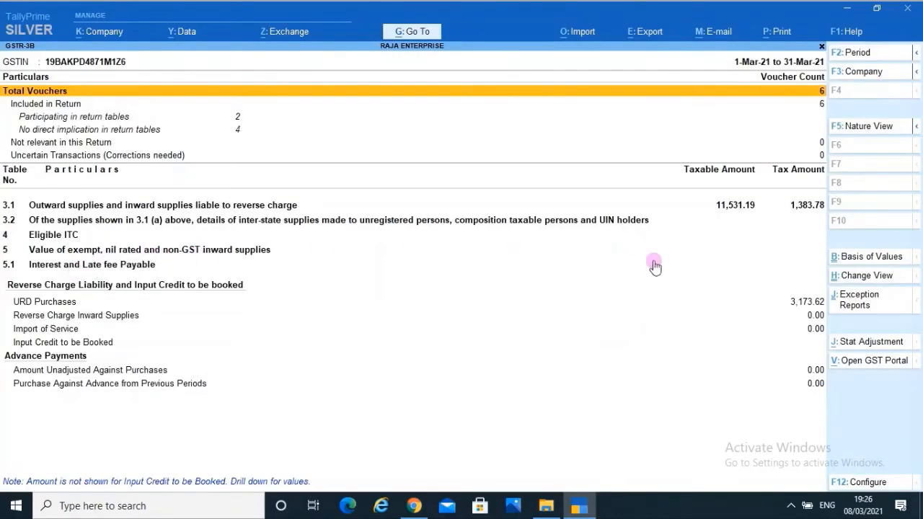
- Drill into URD Purchases and start a GST stat adjustment journal for Increase of Tax Liability & Input Tax Credit, Purchase from Unregistered dealer
click(802, 303)
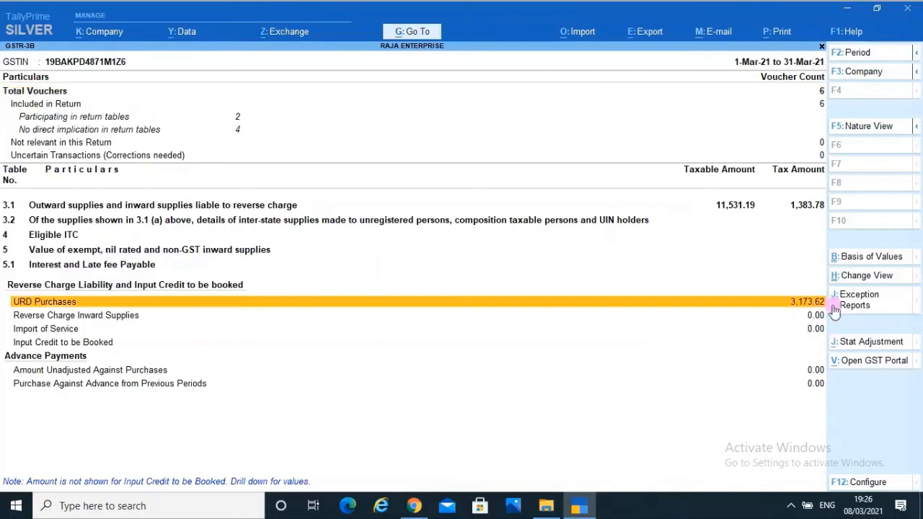
key(Return)
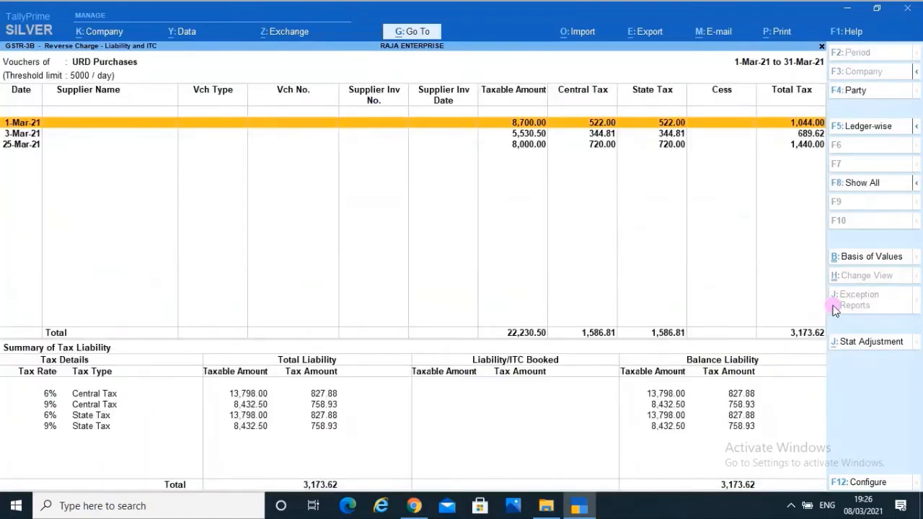
key(Down)
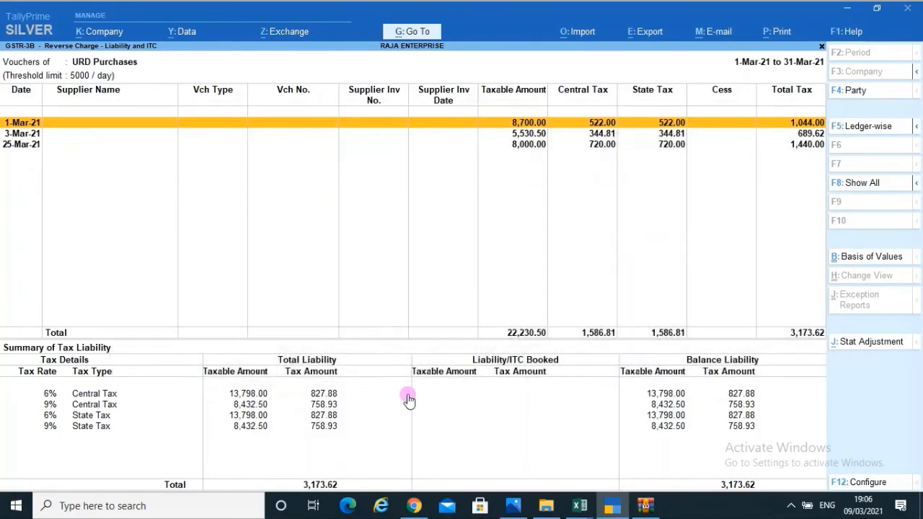
click(870, 345)
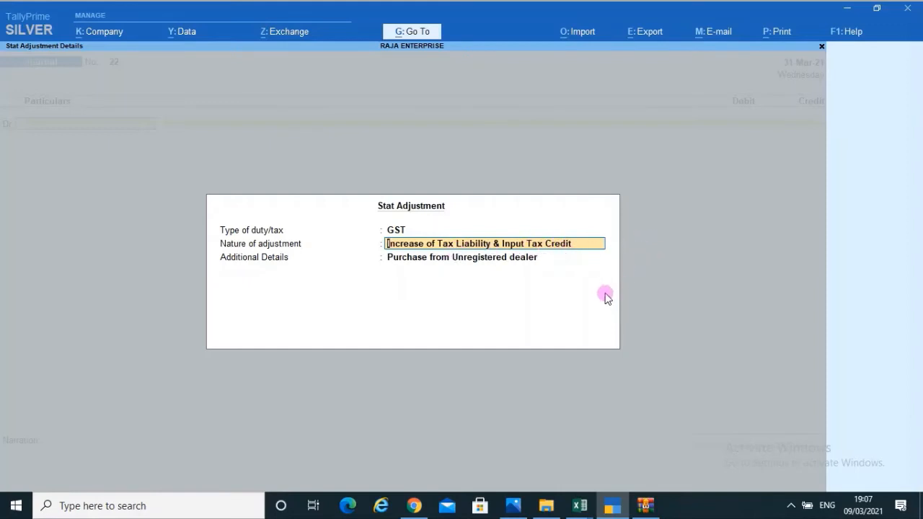
key(ctrl+a)
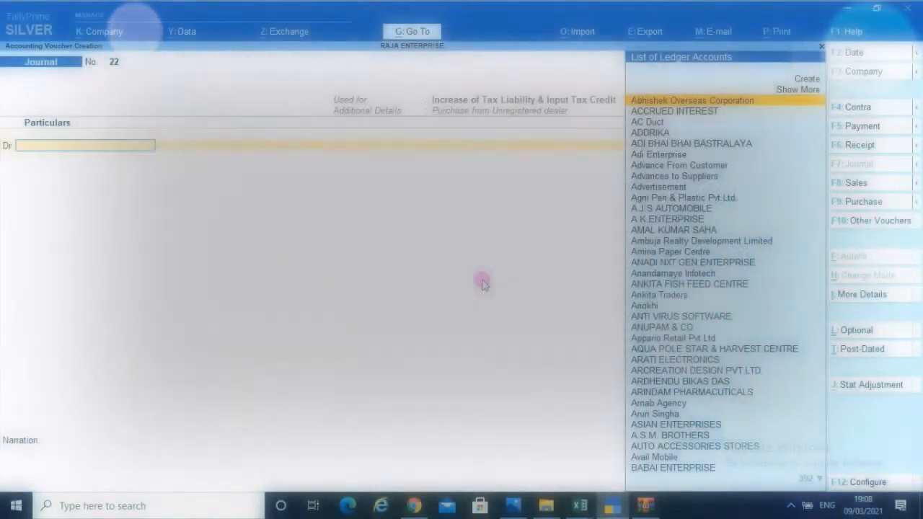
- Debit CGST 827.88 in the journal at a 6% rate on a taxable value of 13,798
text(Cgst)
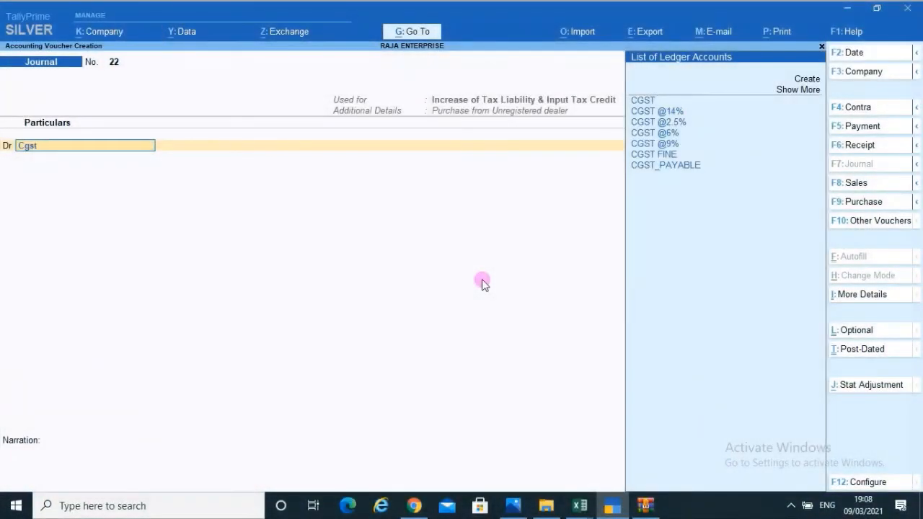
key(Return)
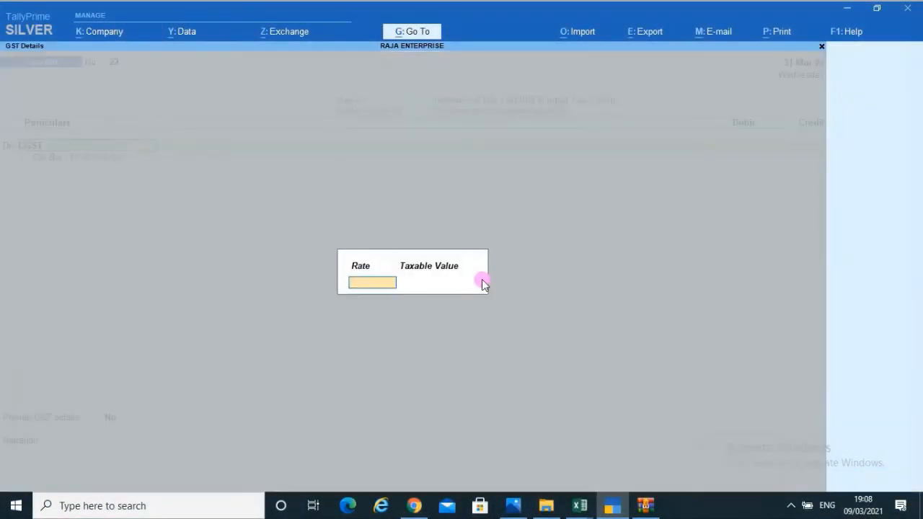
text(6%)
key(Return)
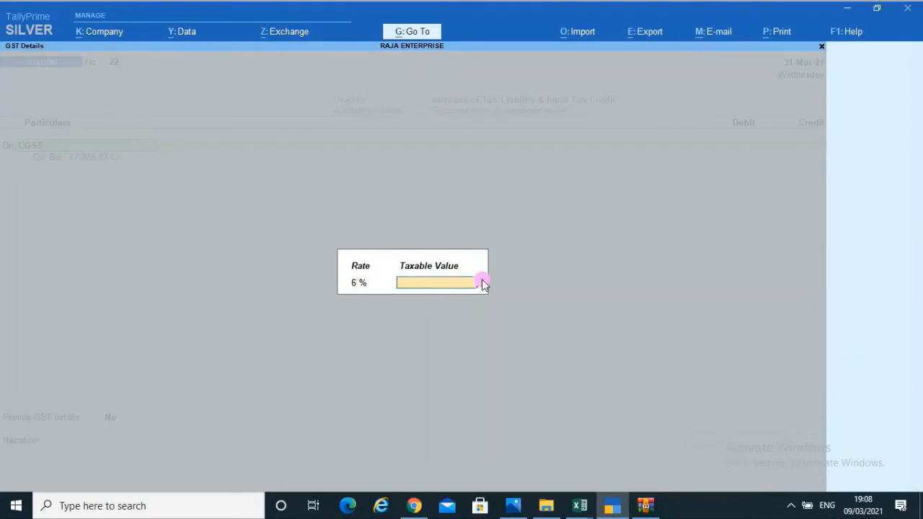
text(13750)
key(Return)
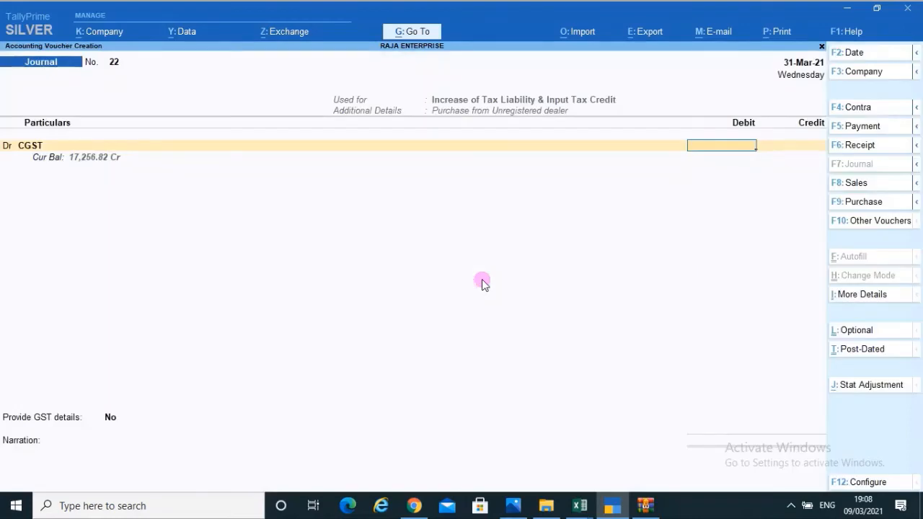
text(827.88)
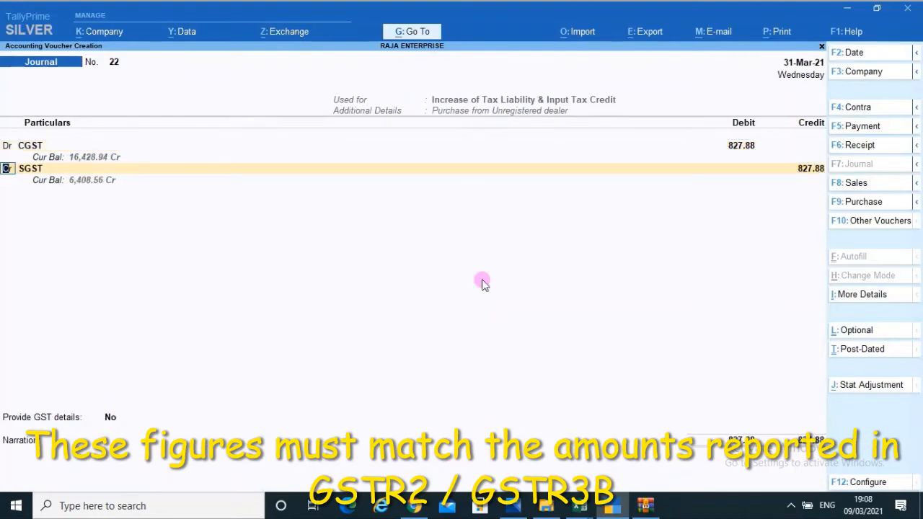
- Debit SGST 827.88 in the journal at a 6% rate on a taxable value of 13,798
text(D)
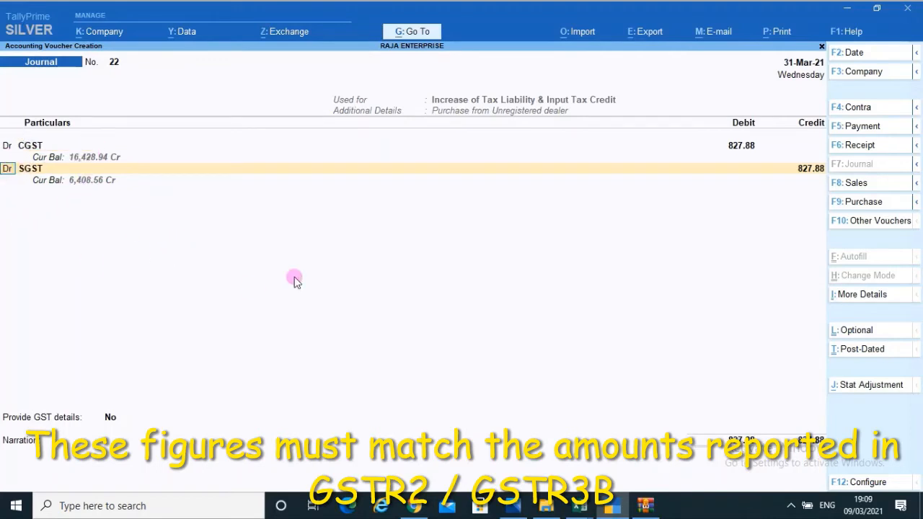
key(Return)
key(Return)
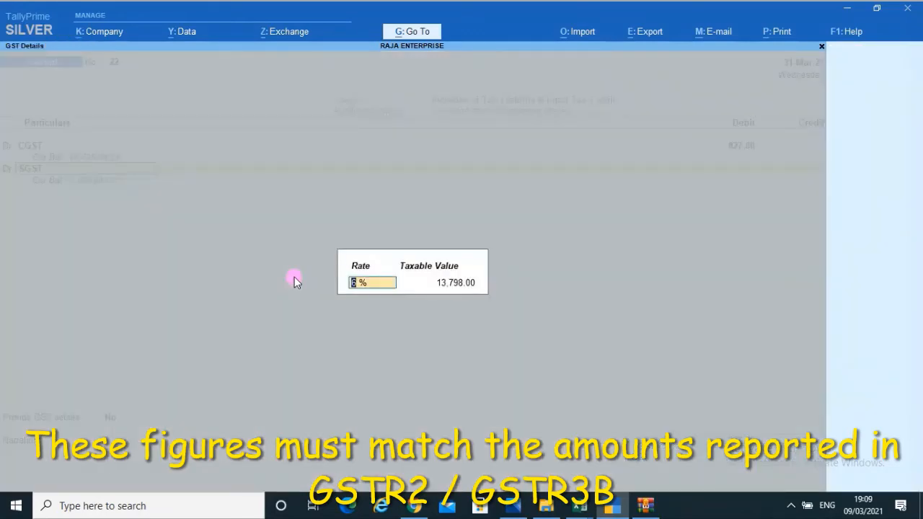
key(Return)
key(Return)
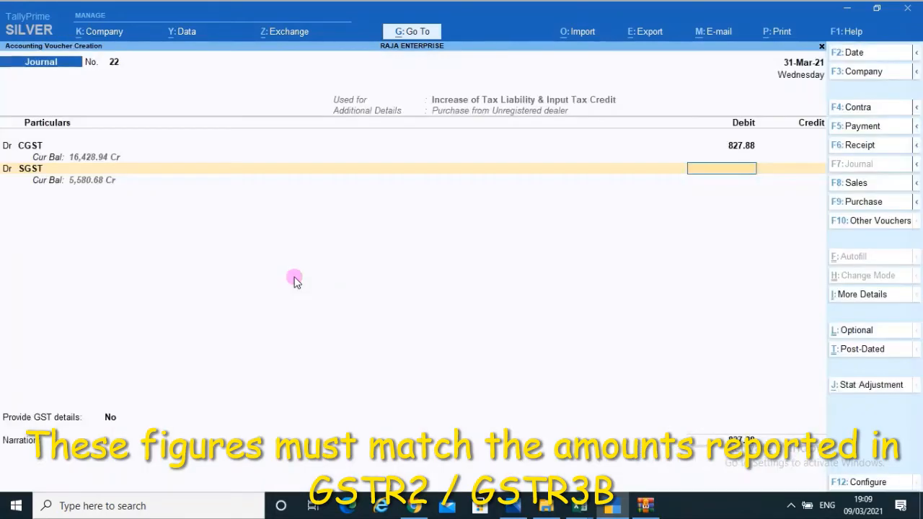
text(827.)
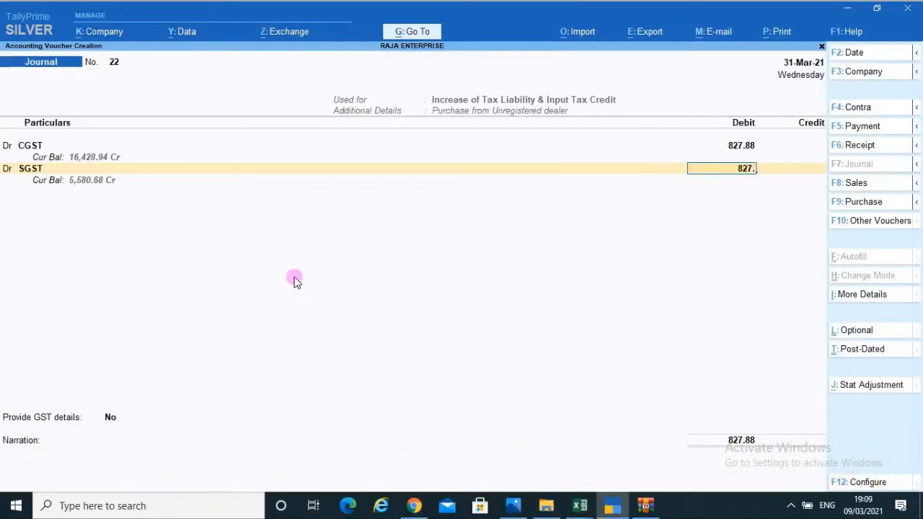
text(88)
key(Return)
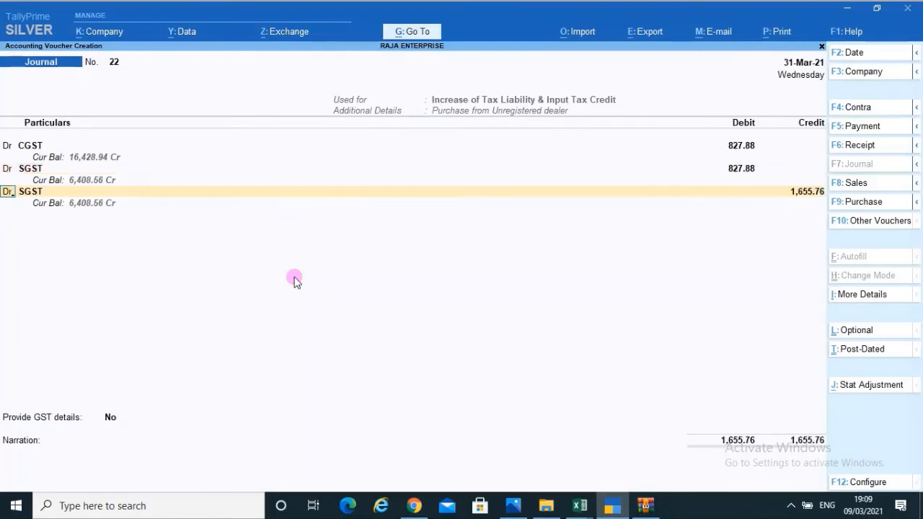
- Add a second CGST debit of 758.93 at a 9% rate on a taxable value of 8,432.50
key(Return)
text(Cgs)
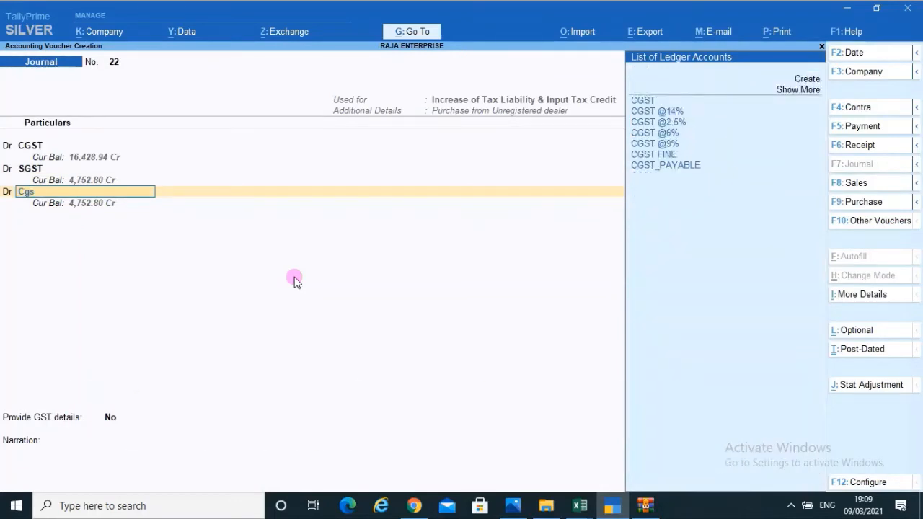
text(t)
key(Return)
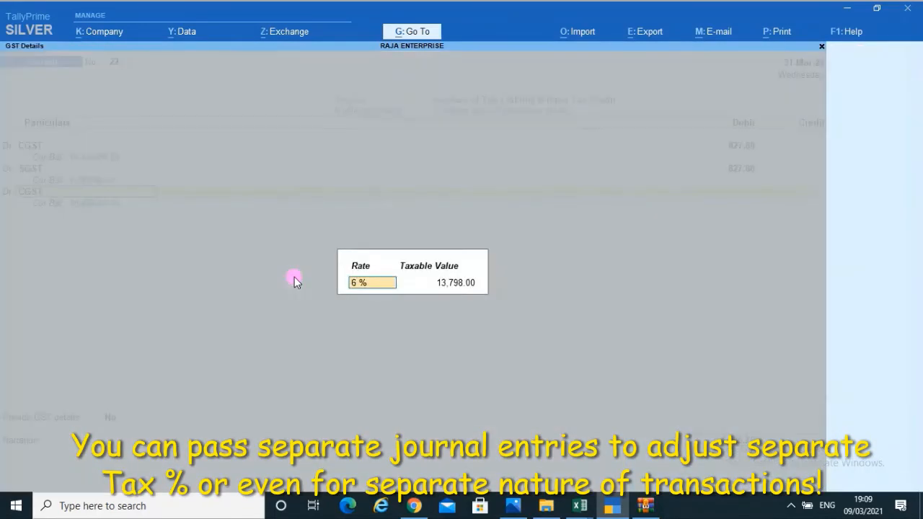
text(9 %)
key(Return)
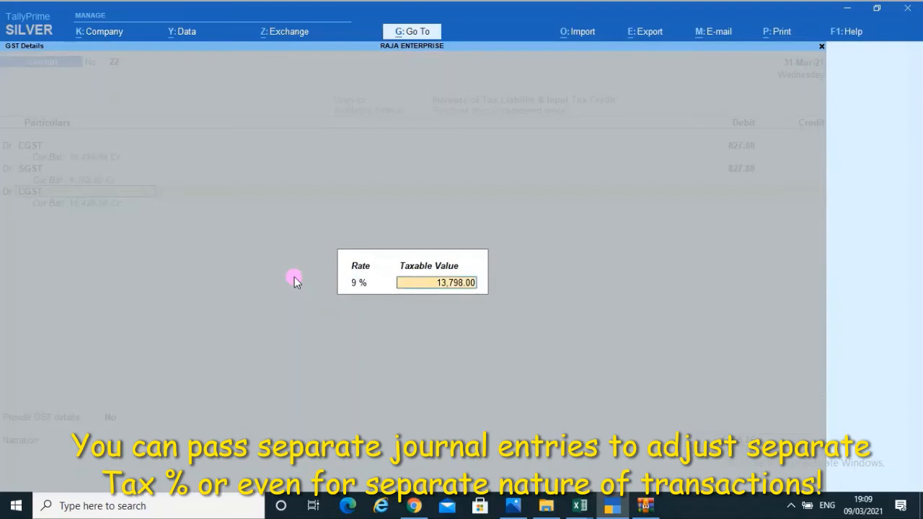
text(8432.5)
key(Return)
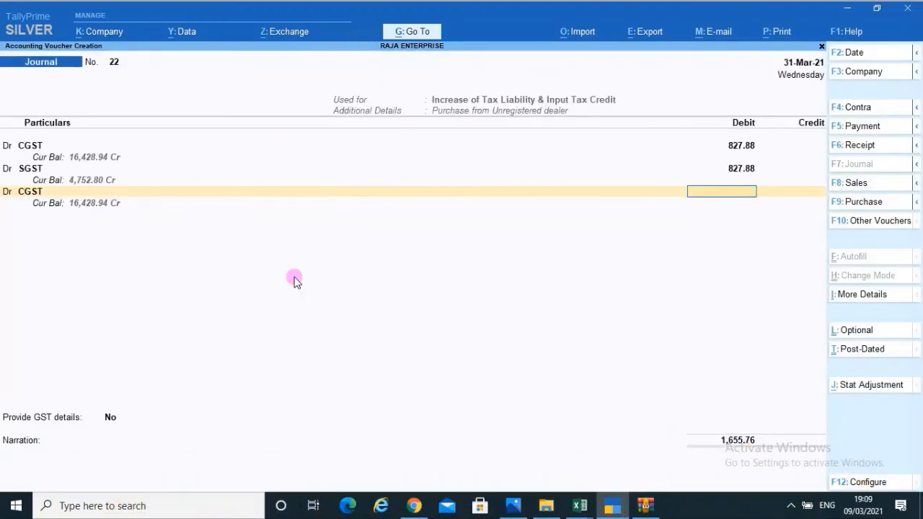
text(758.93)
key(Return)
- Add a second SGST debit of 758.93 at a 9% rate on a taxable value of 8,432.50
text(Dr)
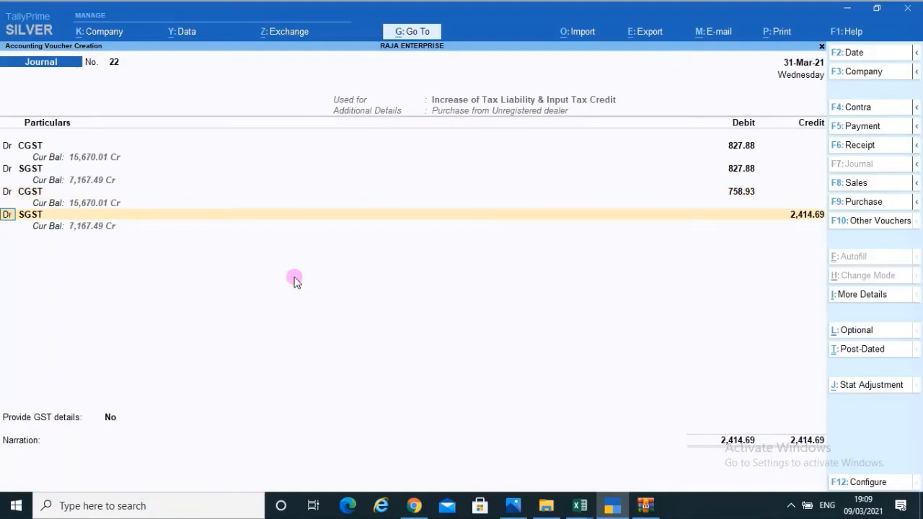
key(Return)
key(Return)
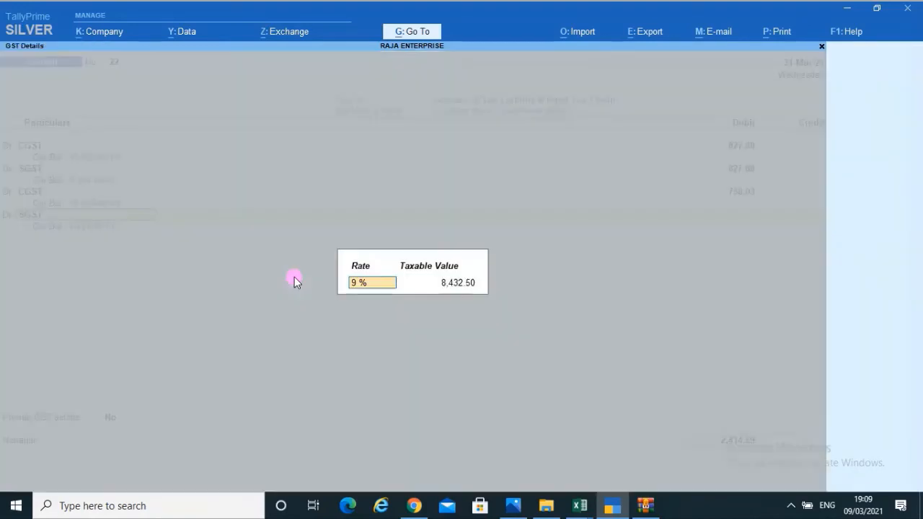
key(Return)
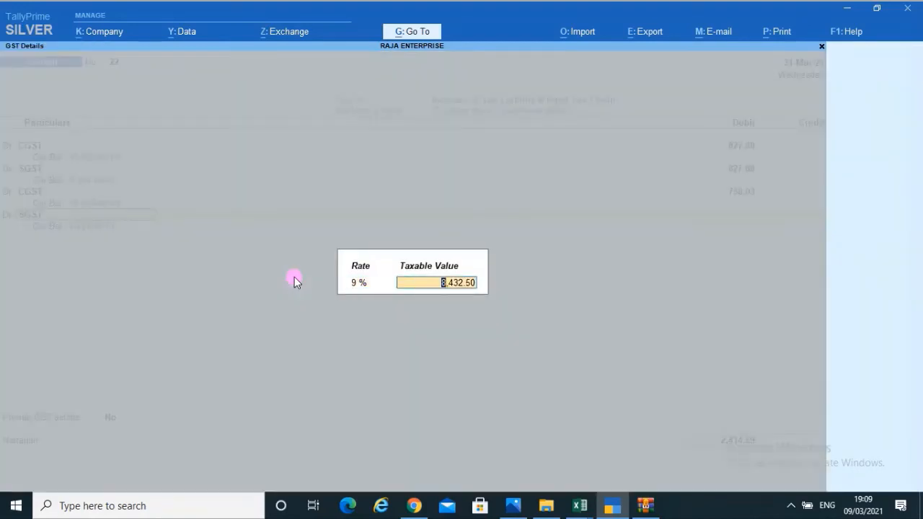
key(Return)
text(7)
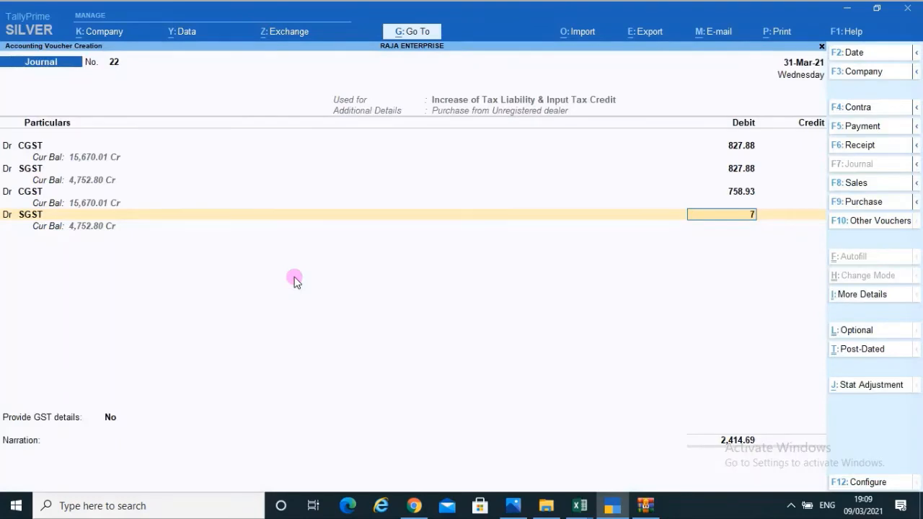
text(58.93)
key(Return)
- Credit CGST 827.88 in the journal at a 6% rate on a taxable value of 13,798
key(Return)
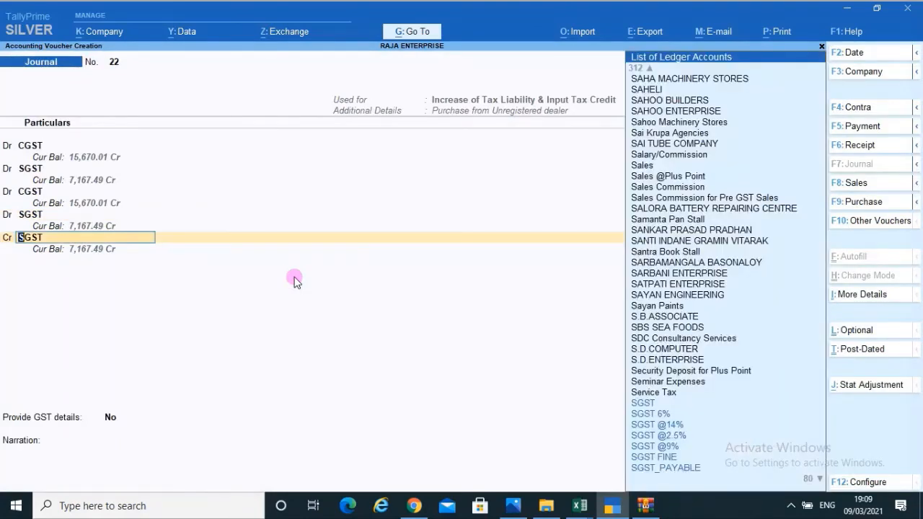
text(C)
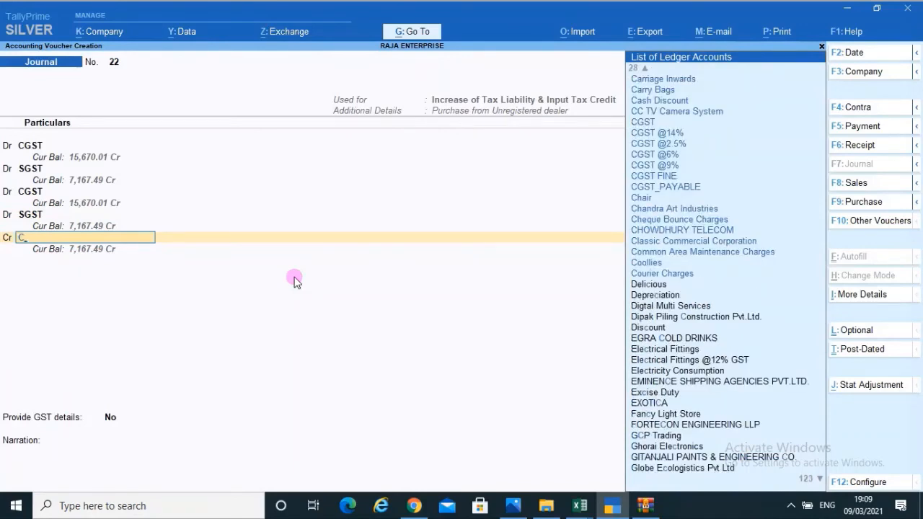
text(Gst)
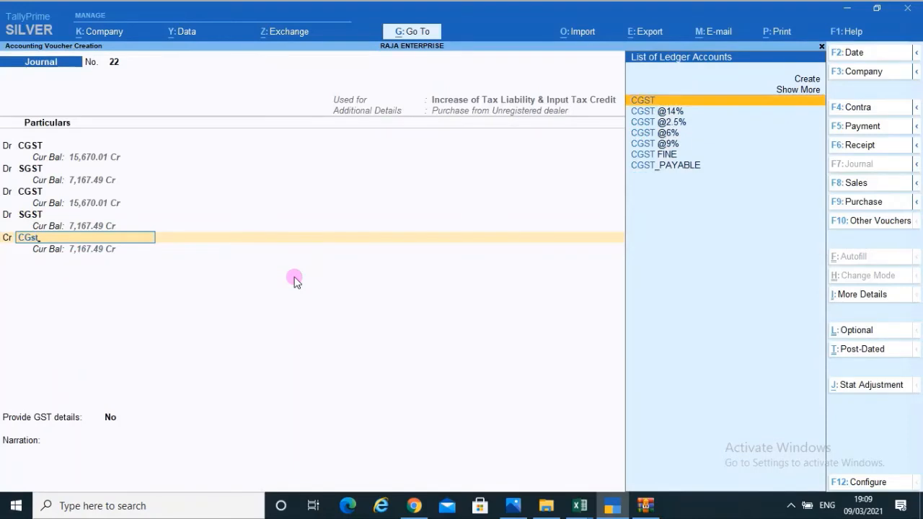
key(Return)
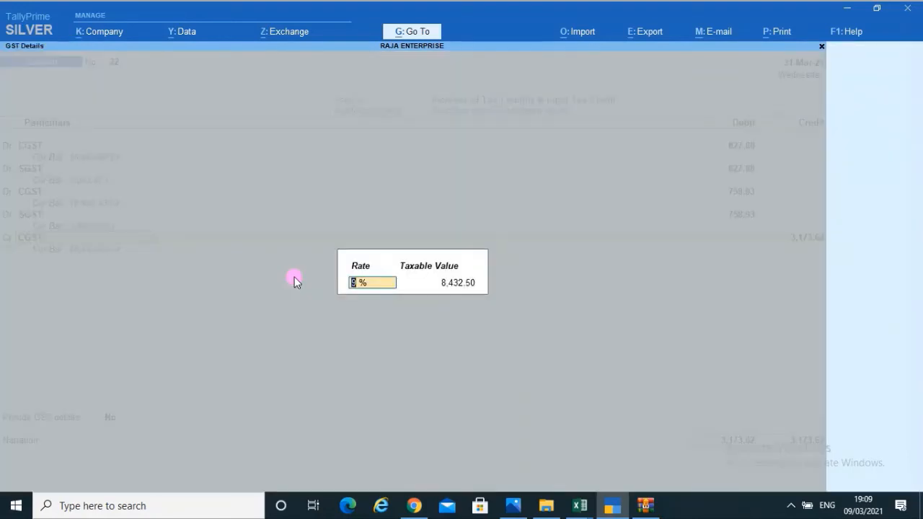
text(6)
key(Return)
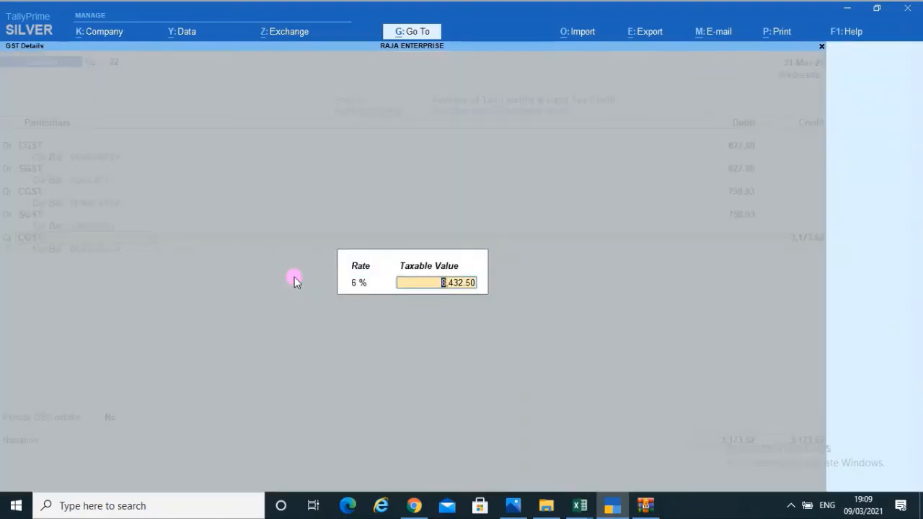
text(13798)
key(Return)
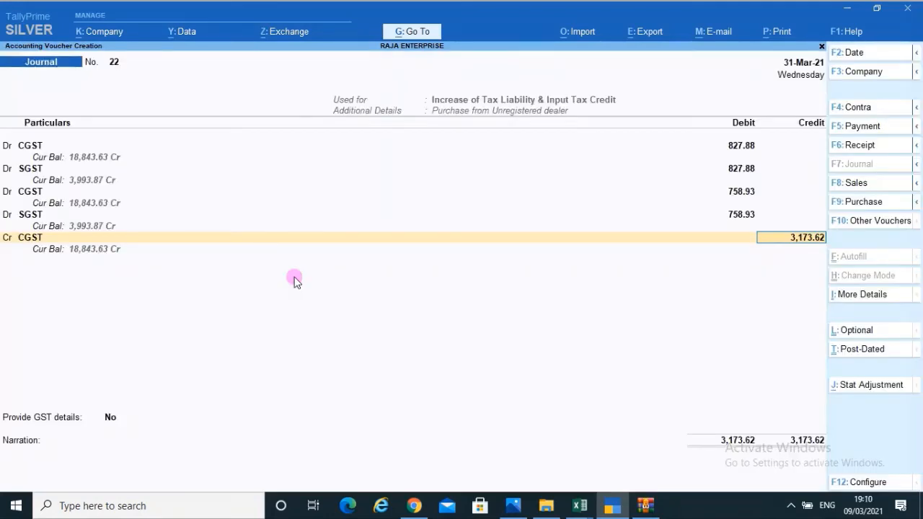
text(827.88)
key(Return)
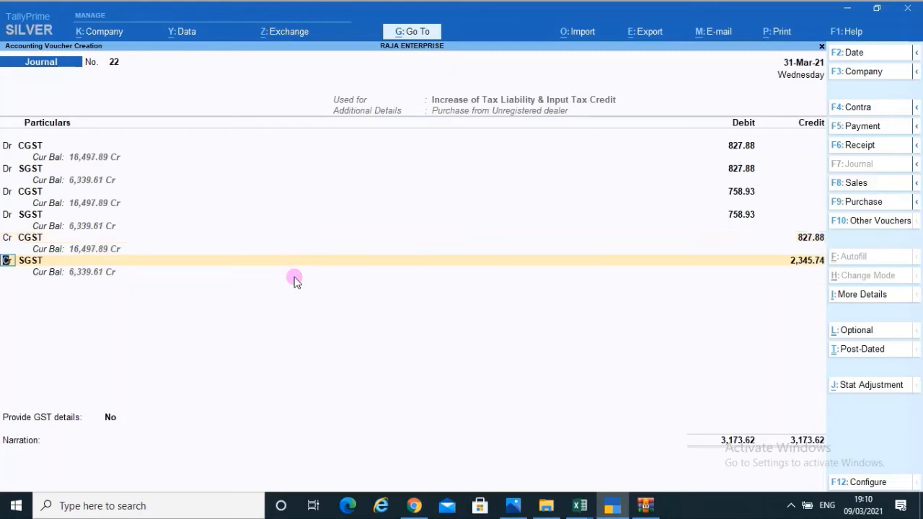
- Credit SGST 827.88 in the journal at a 6% rate on a taxable value of 13,798
key(Return)
key(Return)
key(Return)
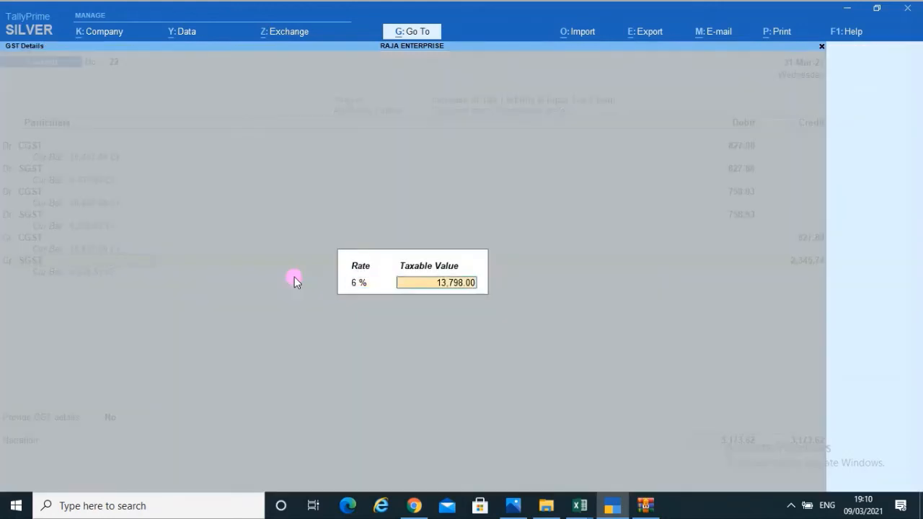
key(Return)
text(82)
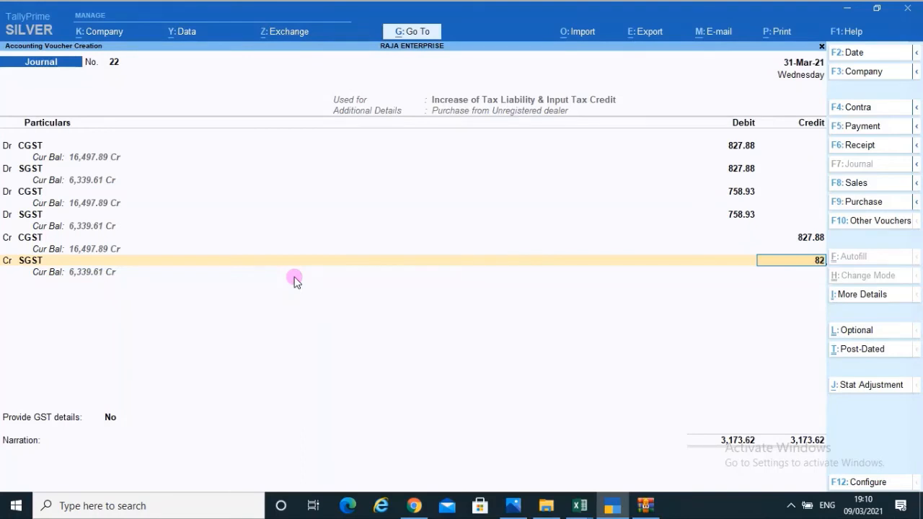
text(7.88)
key(Return)
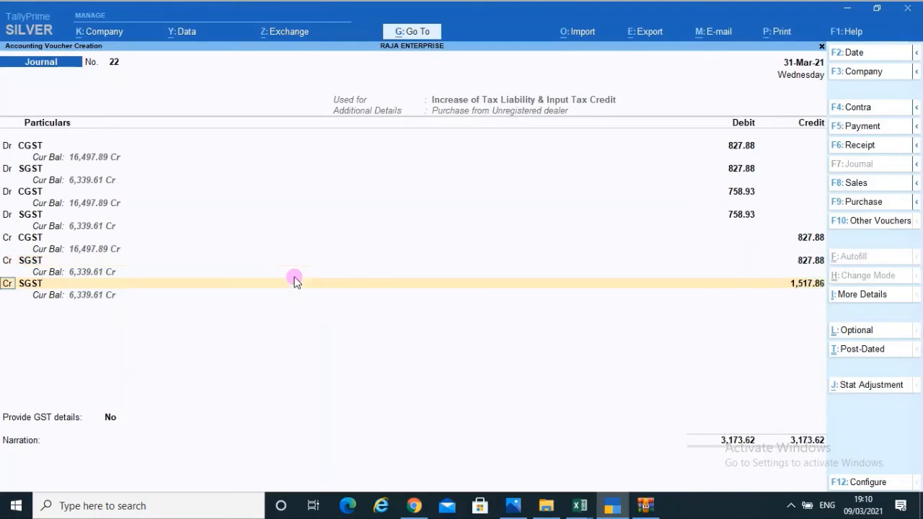
- Add a second CGST credit of 758.93 at a 9% rate on a taxable value of 8,432.50
key(Return)
text(CGS)
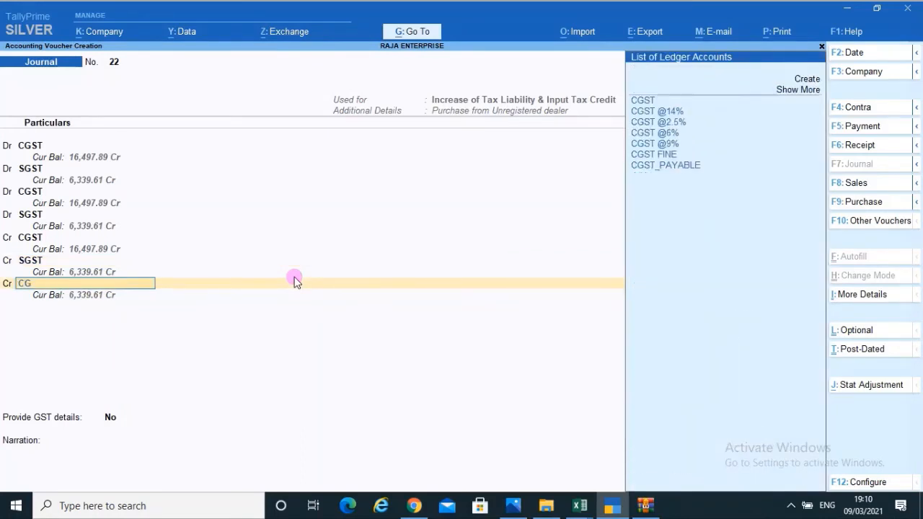
key(Return)
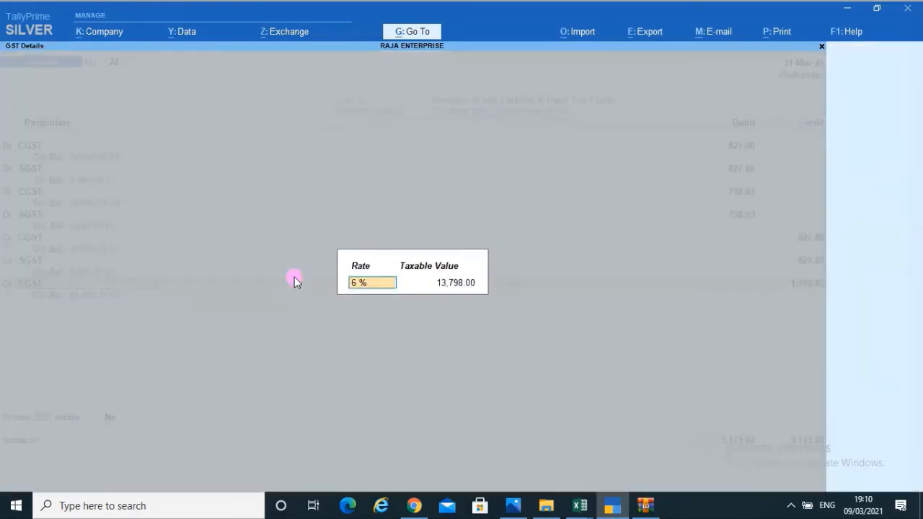
text(9)
key(Return)
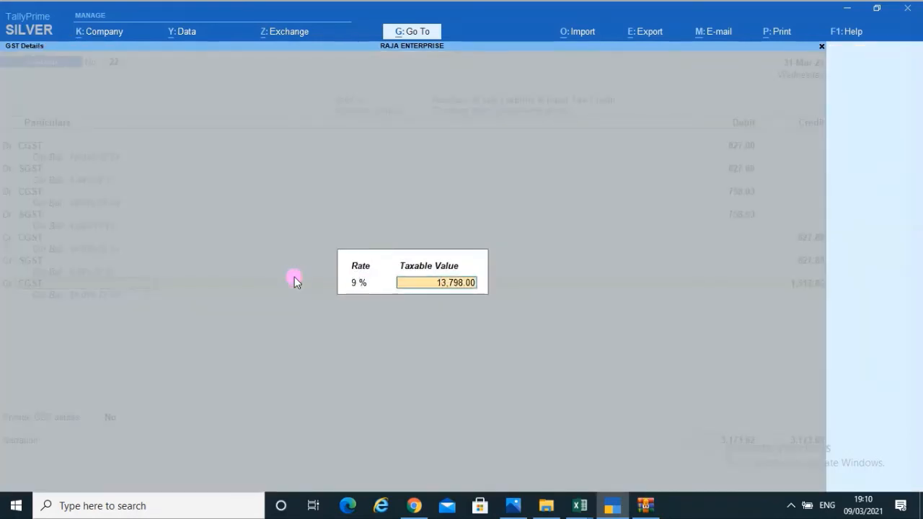
text(8432.56)
key(Return)
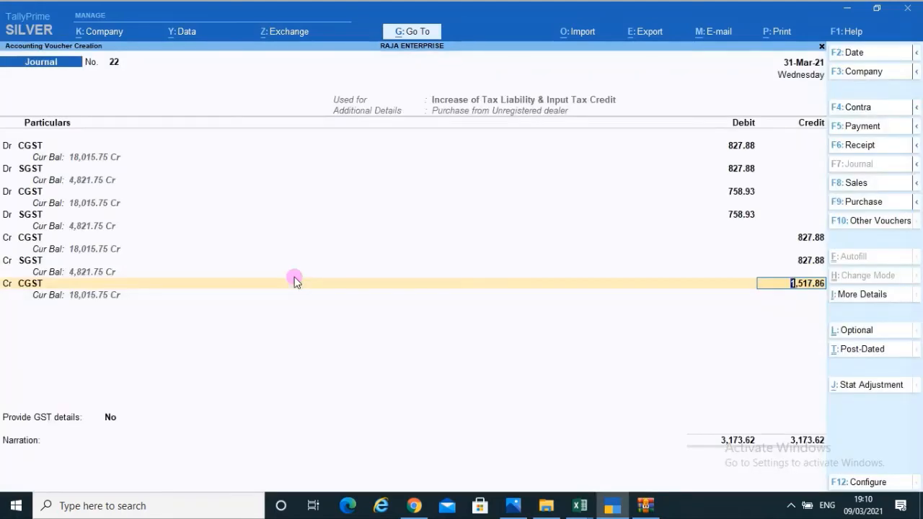
text(758.93)
key(Return)
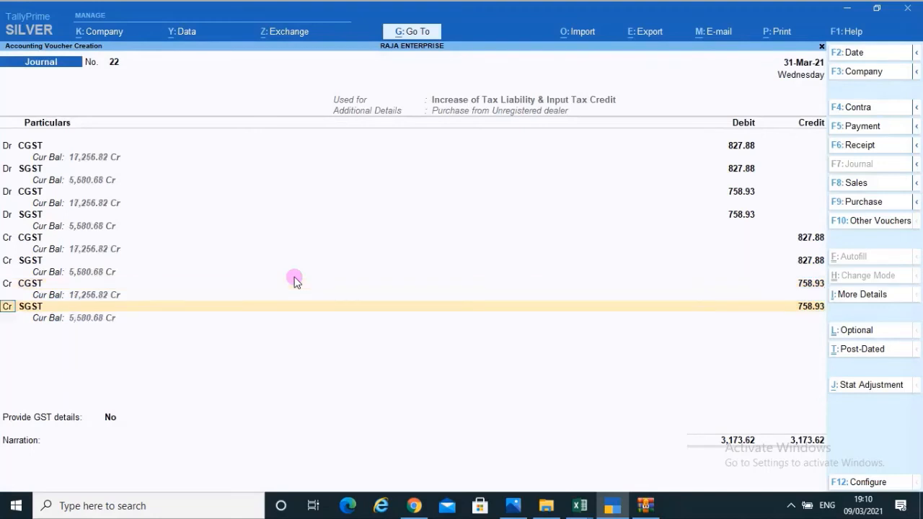
- Add a second SGST credit of 758.93 at a 9% rate on a taxable value of 8,432.50
key(Return)
key(Return)
key(Return)
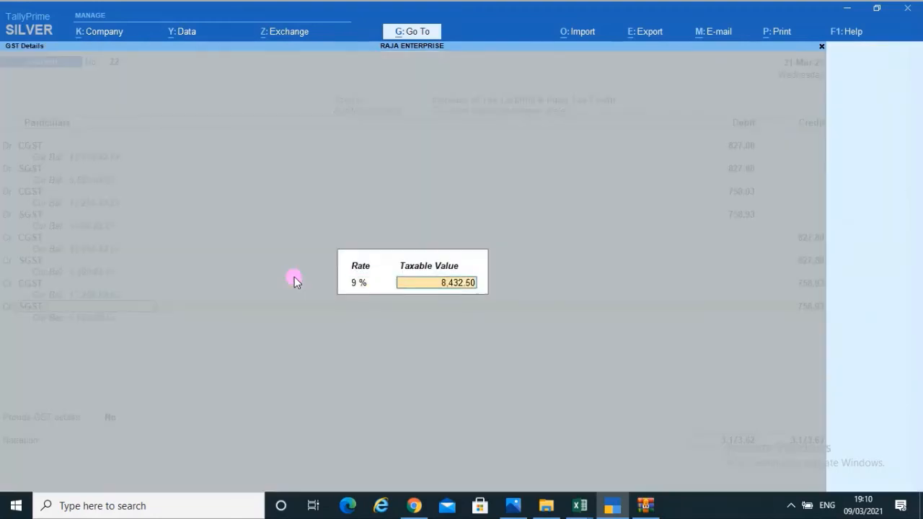
key(Return)
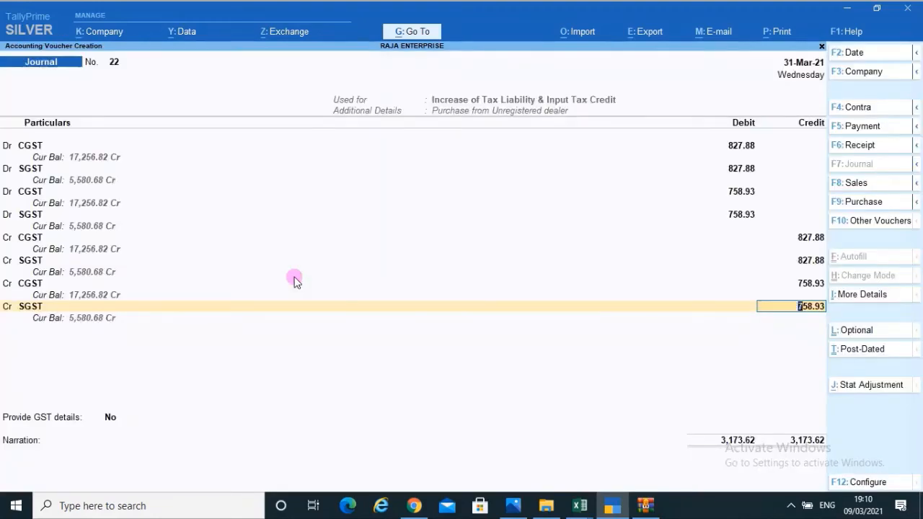
key(Return)
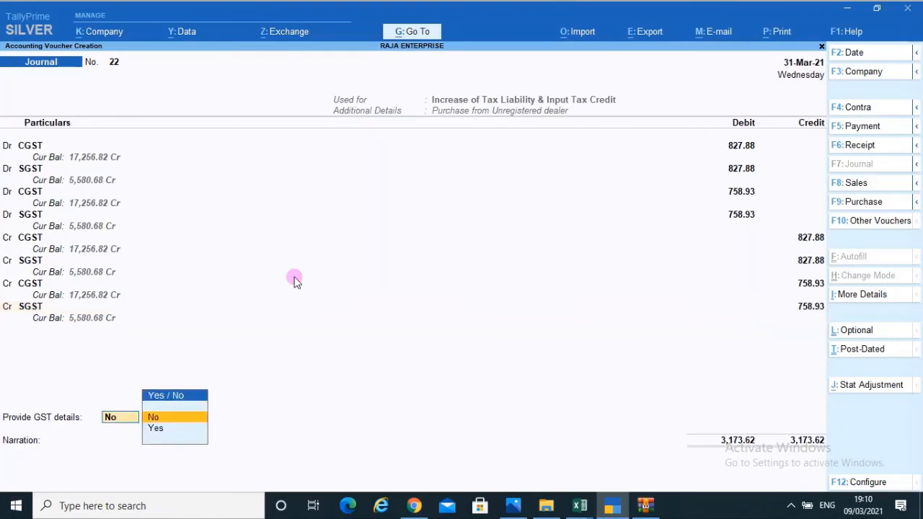
- Set Provide GST details to Yes and save the journal with the narration "Adjust for Reverse Charge"
text(y)
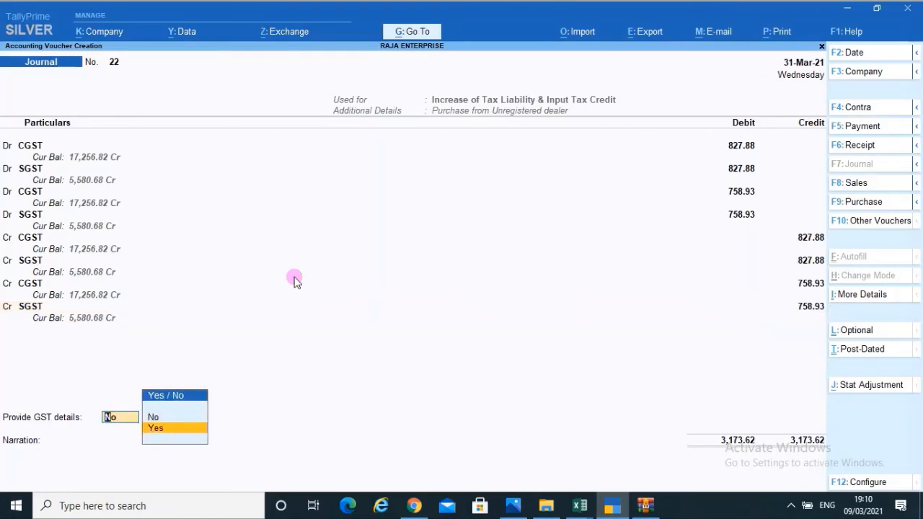
key(Return)
key(Return)
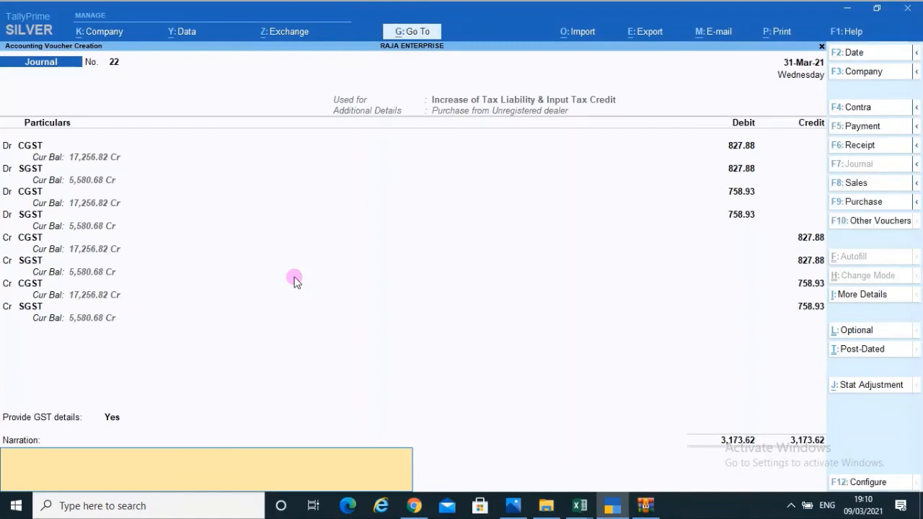
text(Adjust for Reverse Charge)
key(Return)
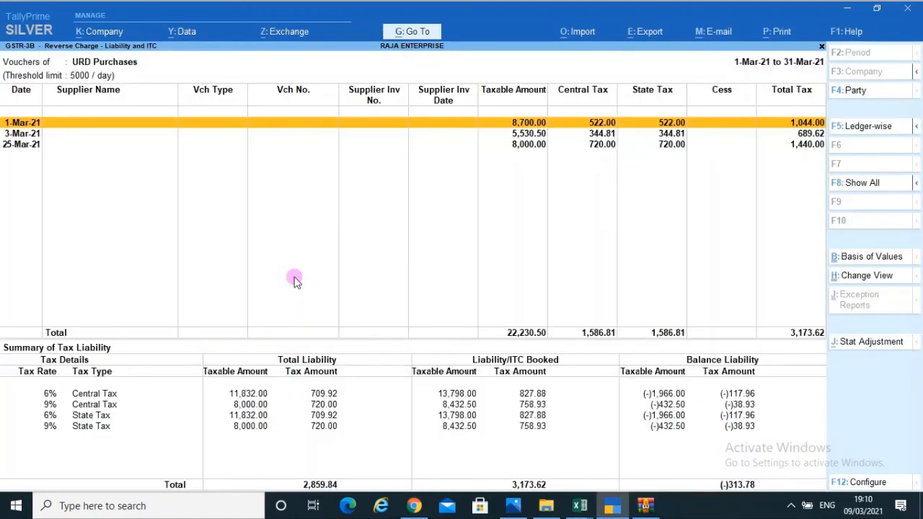
- Return from the URD Purchases liability summary to GSTR-3B and expand Eligible ITC to examine inward supplies liable to reverse charge
click(733, 394)
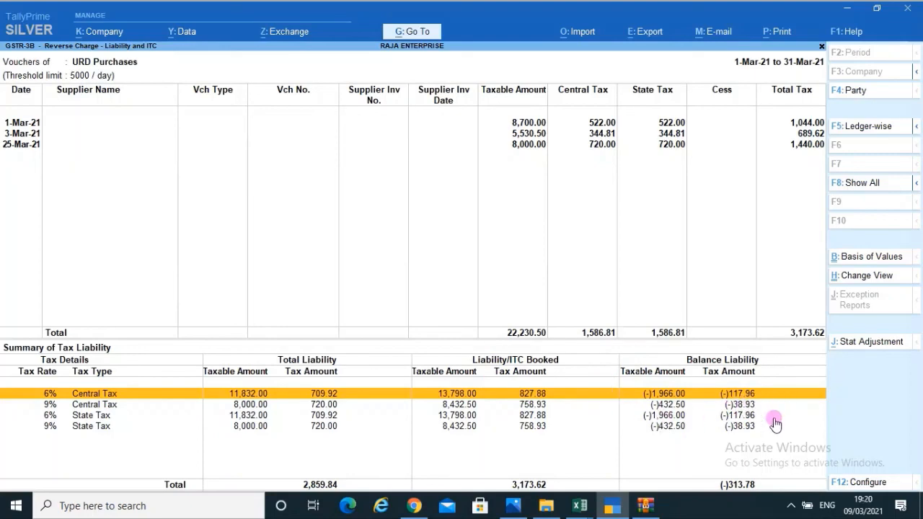
key(Escape)
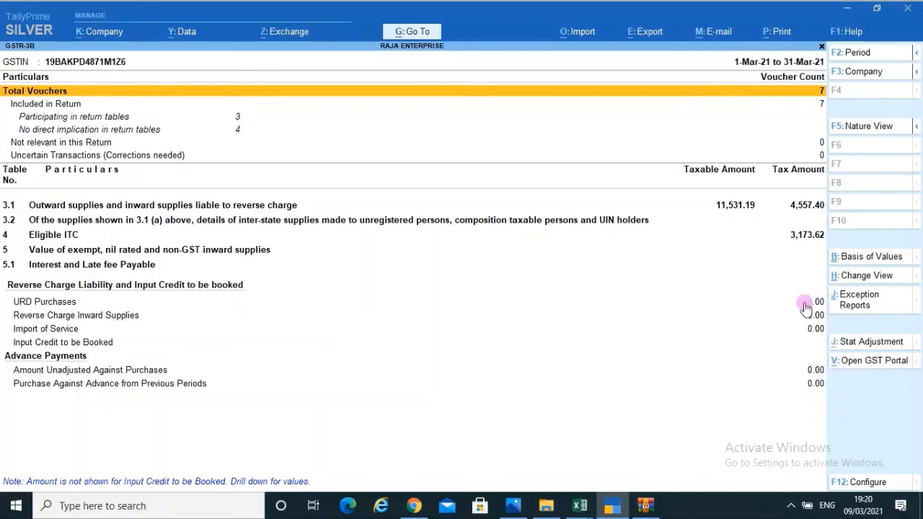
click(147, 236)
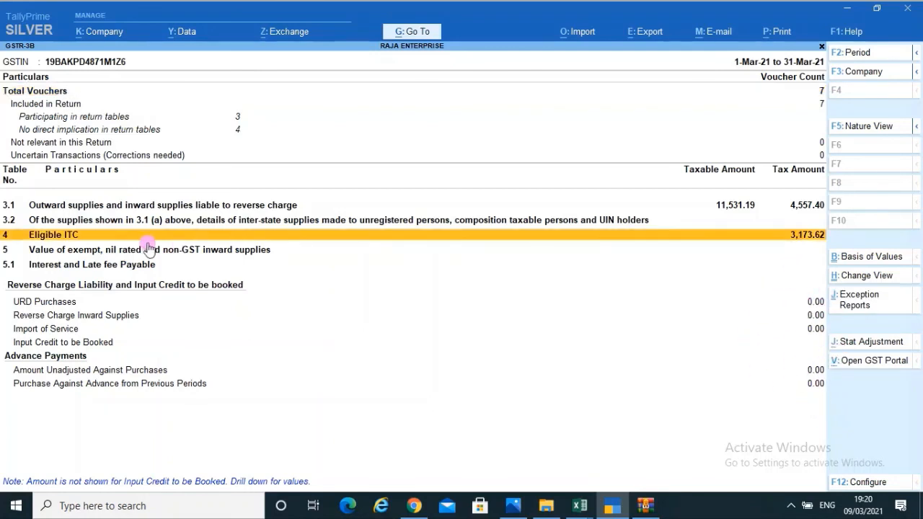
key(Return)
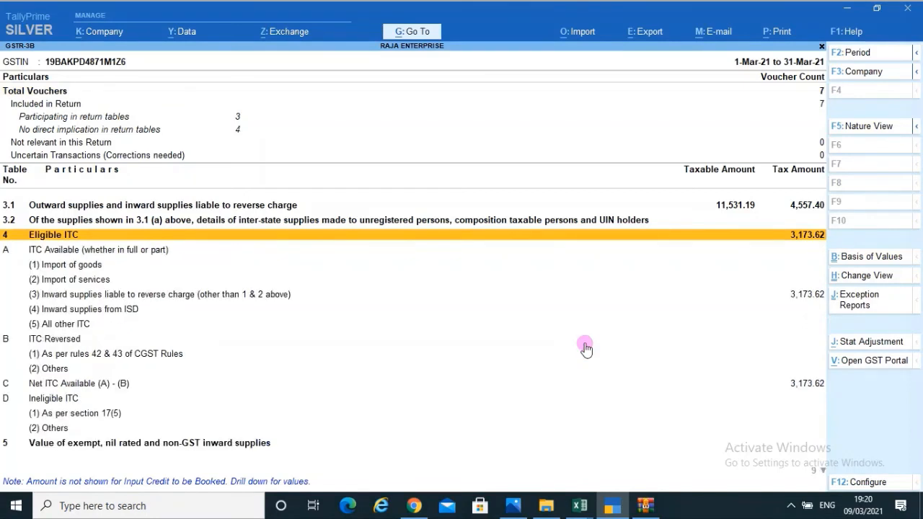
key(Down)
key(Down)
key(Down)
key(Down)
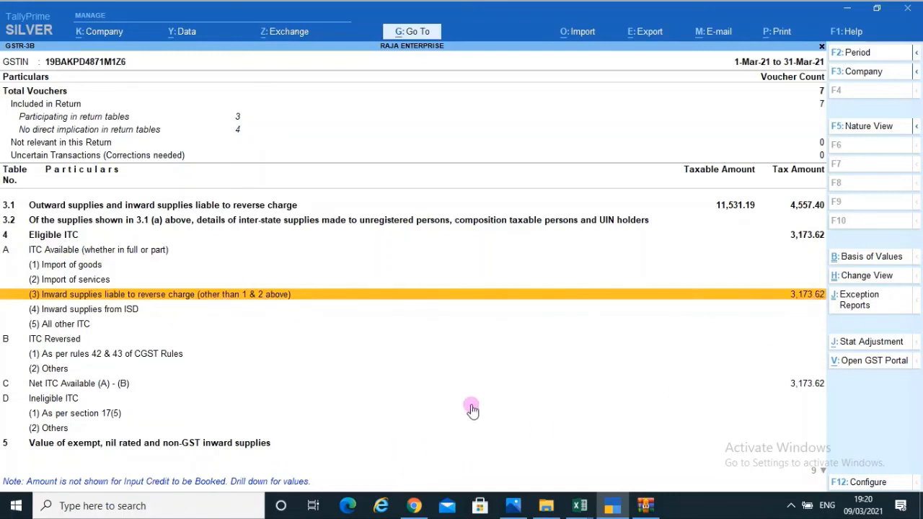
- Expand table 3.1 in GSTR-3B to examine the inward supplies liable to reverse charge
click(813, 205)
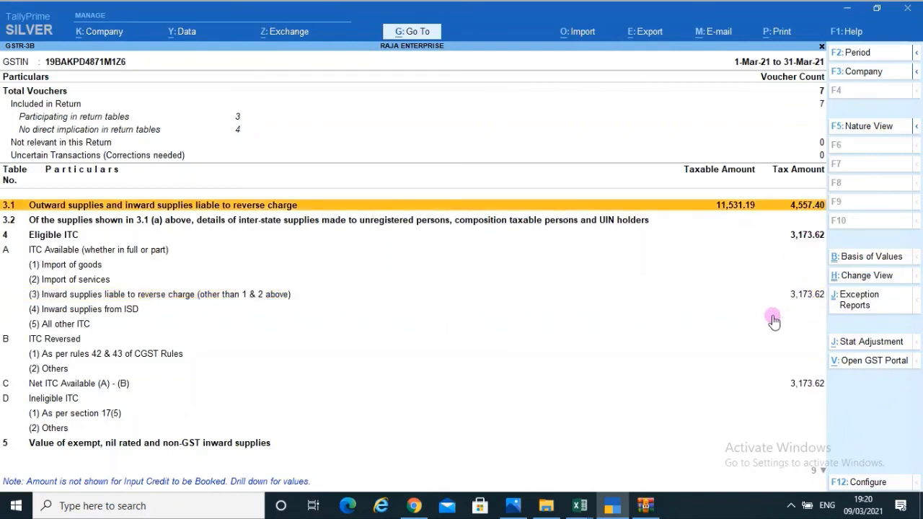
key(shift+Return)
key(Down)
key(Down)
key(Down)
key(Down)
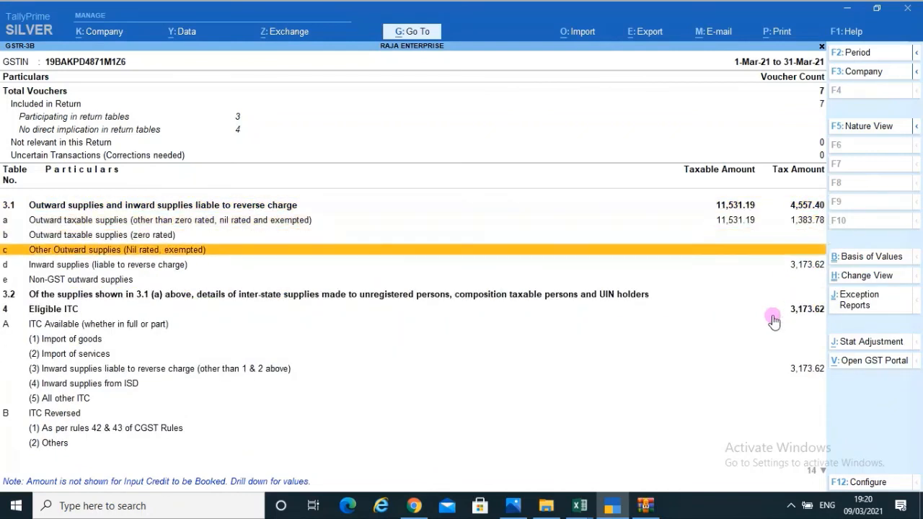